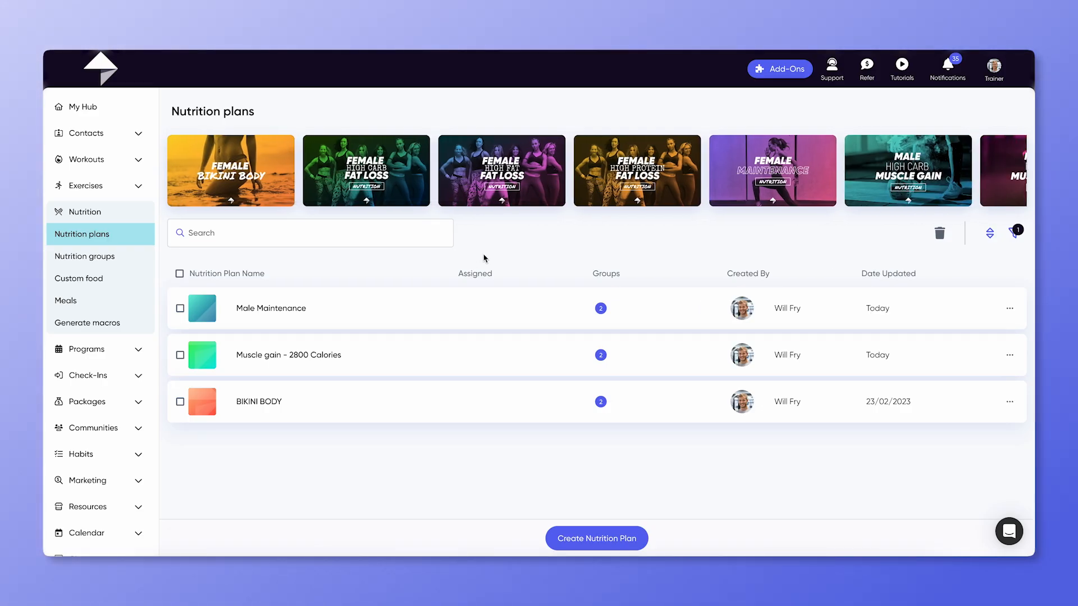
Step: Search the nutrition plans for "Male" and clear the search again
{"action": "left_click", "coordinate": [393, 232]}
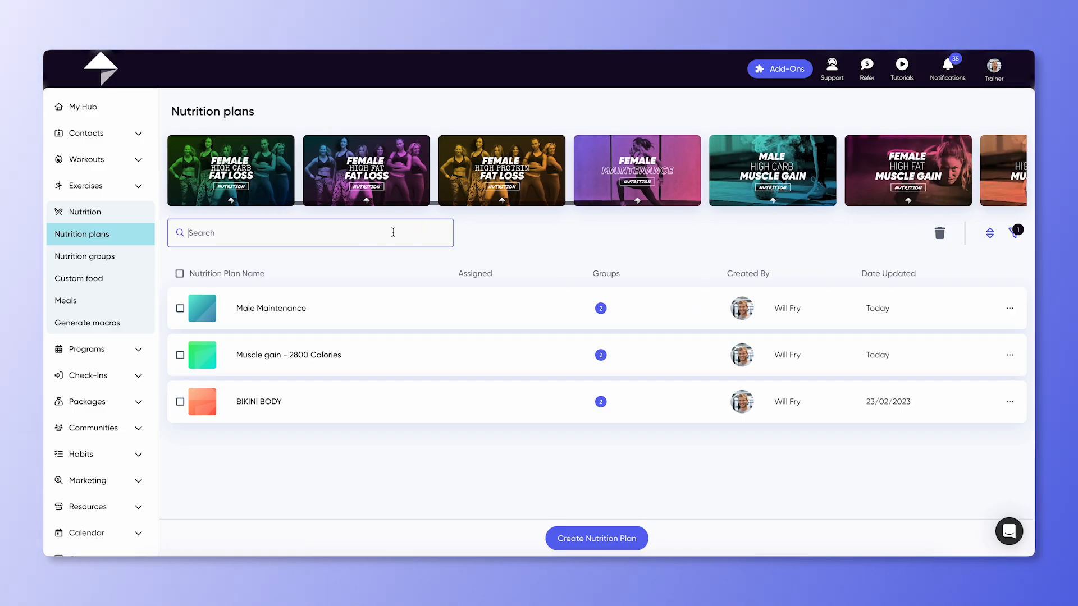
{"action": "type", "text": "Male"}
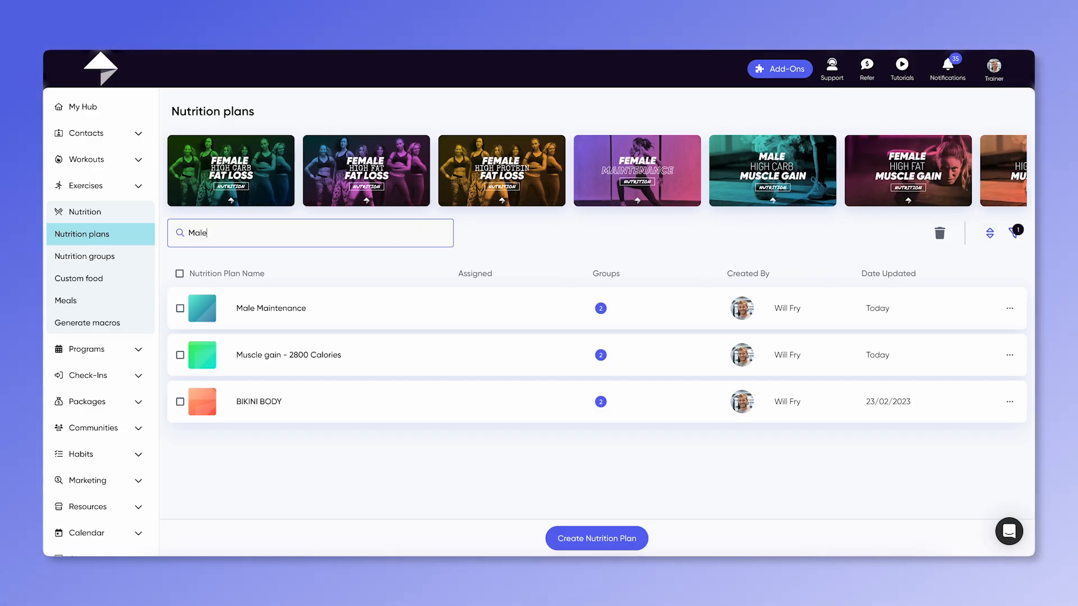
{"action": "key", "text": "BackSpace"}
{"action": "key", "text": "BackSpace"}
{"action": "key", "text": "BackSpace"}
{"action": "key", "text": "BackSpace"}
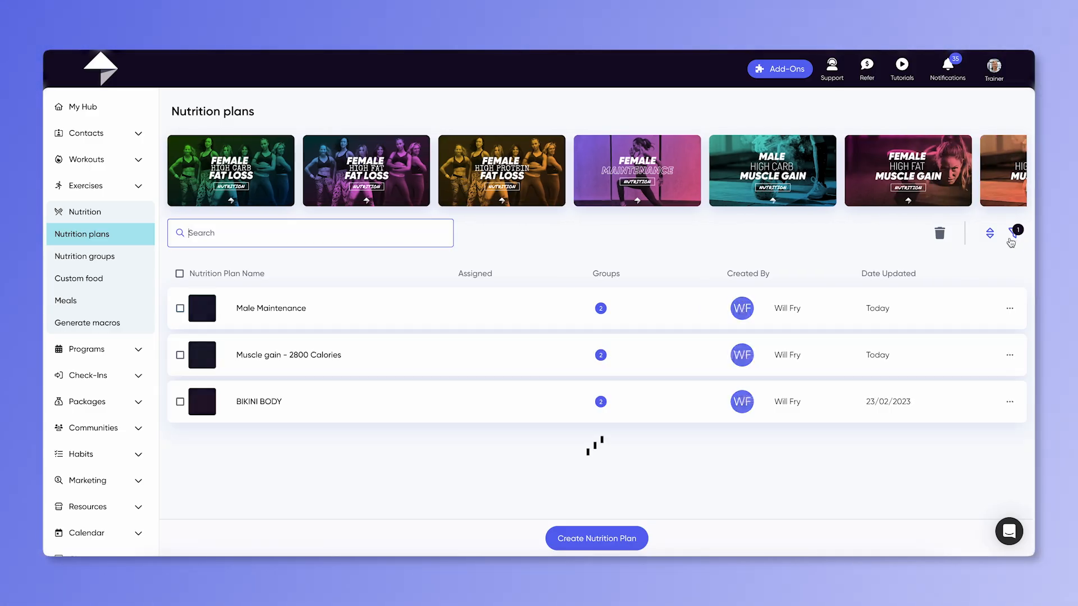
Step: Inspect the trainer filter and the options menu of the Male Maintenance plan
{"action": "left_click", "coordinate": [1013, 238]}
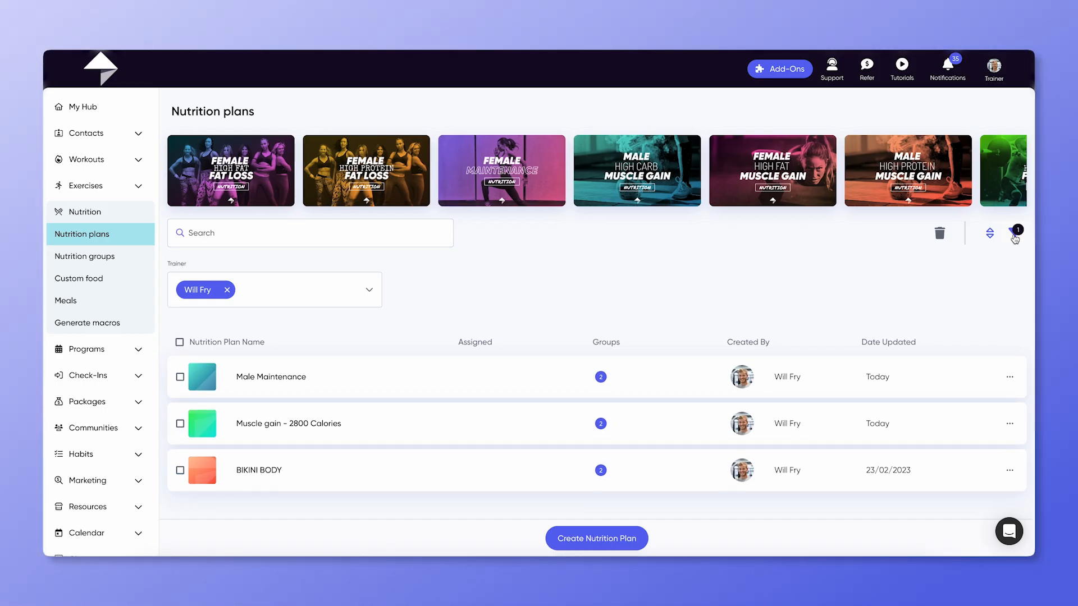
{"action": "left_click", "coordinate": [1016, 239]}
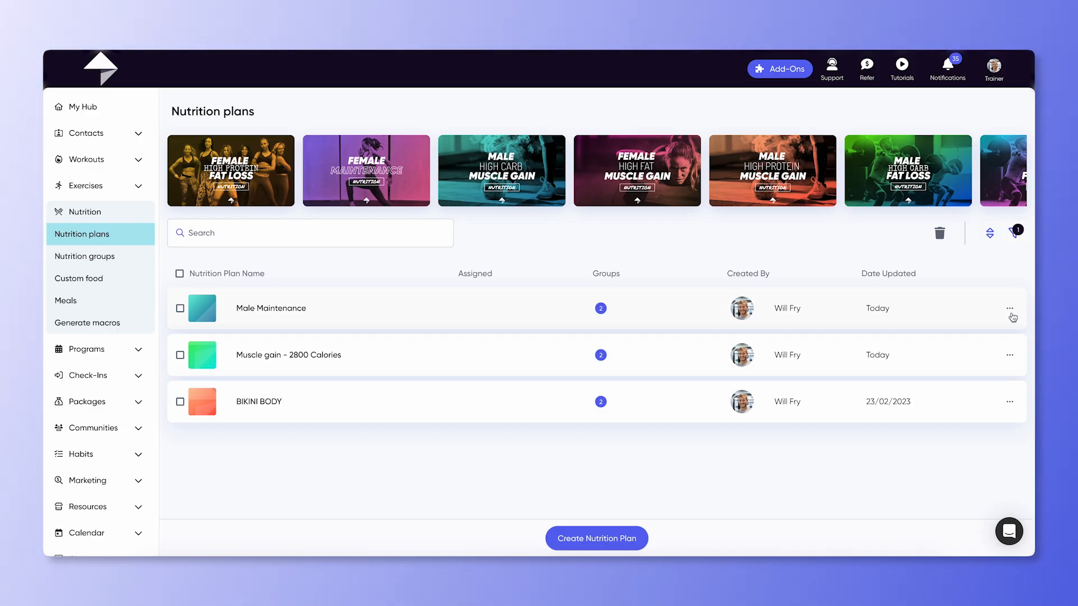
{"action": "left_click", "coordinate": [1011, 310]}
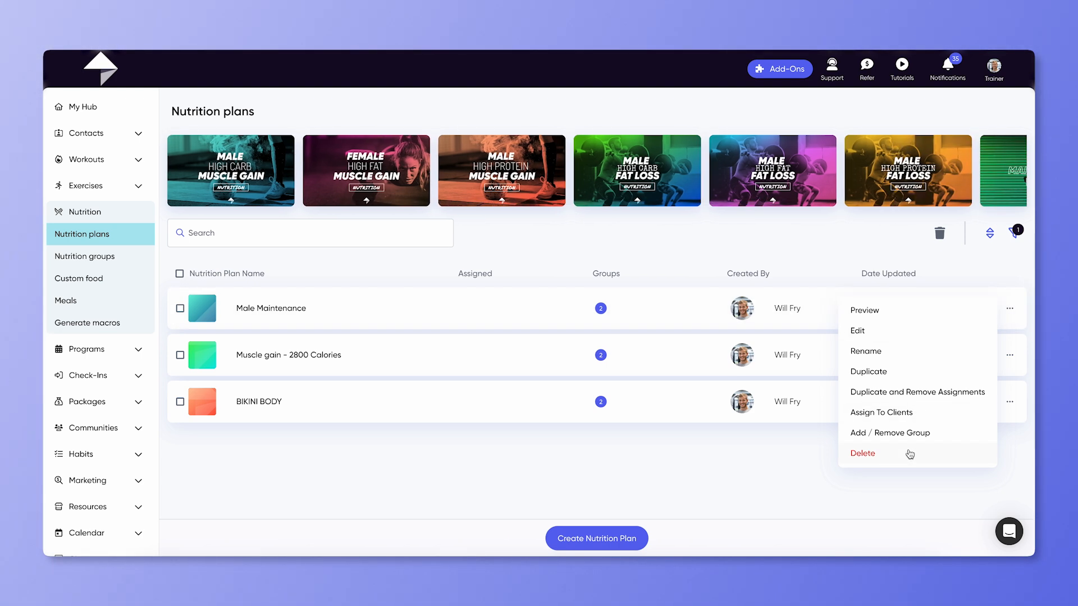
{"action": "left_click", "coordinate": [821, 279]}
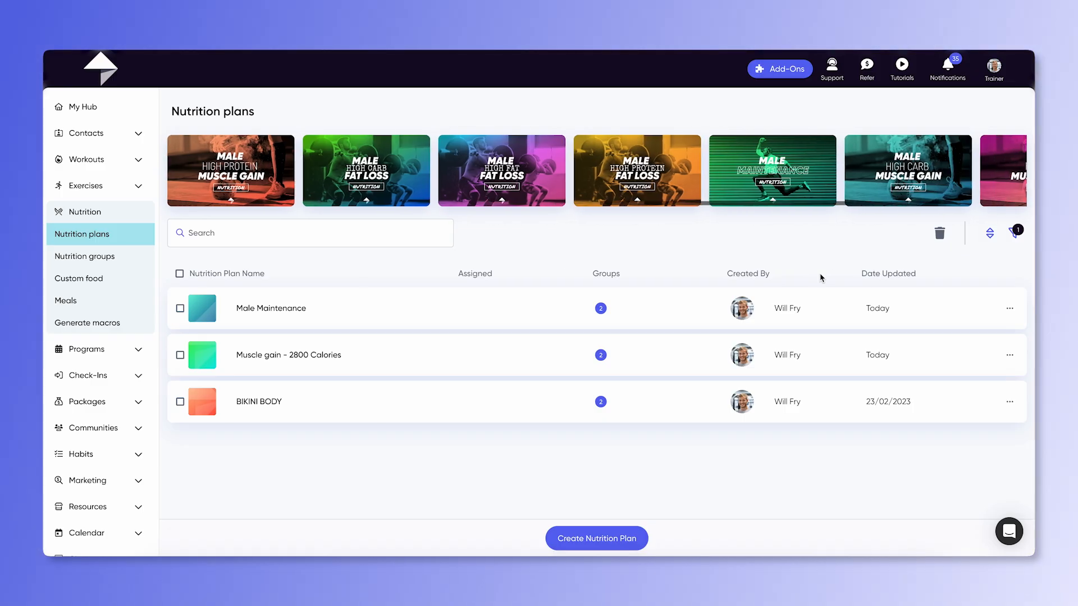
Step: Create a new custom food named Smoothie
{"action": "left_click", "coordinate": [117, 280]}
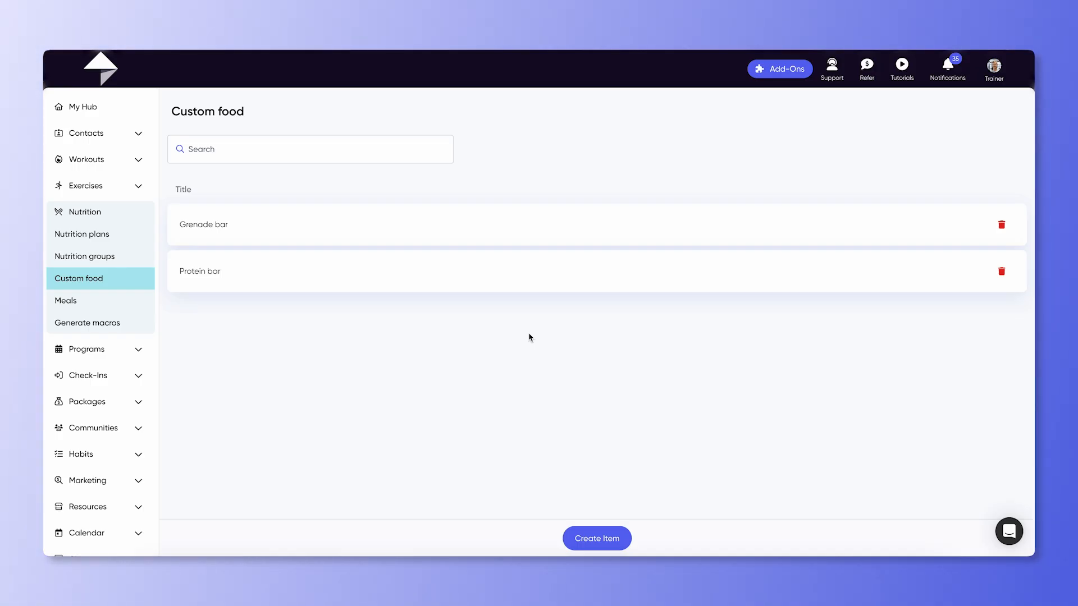
{"action": "left_click", "coordinate": [599, 539]}
{"action": "left_click", "coordinate": [495, 312]}
{"action": "type", "text": "Sm"}
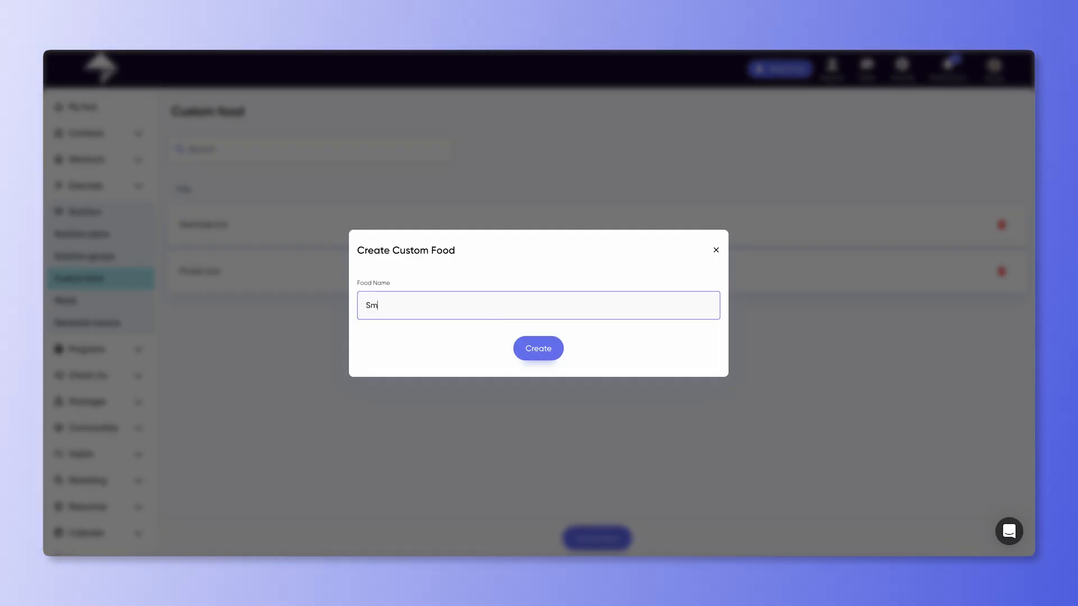
{"action": "type", "text": "oothie"}
{"action": "left_click", "coordinate": [544, 348]}
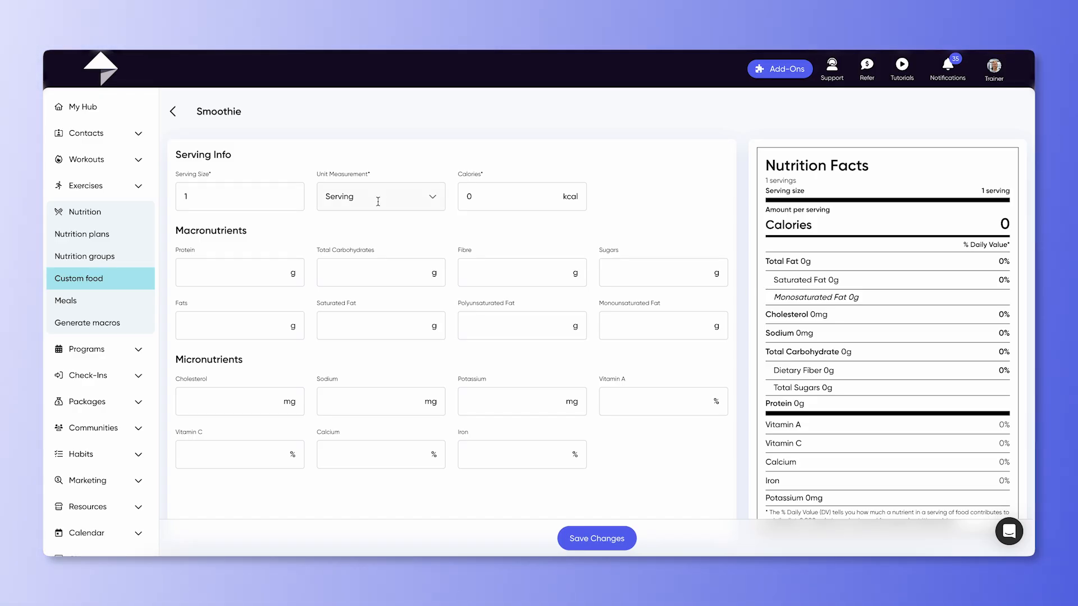
Step: Set the Smoothie's unit measurement to Gram and its calories to 500 kcal
{"action": "left_click", "coordinate": [433, 199]}
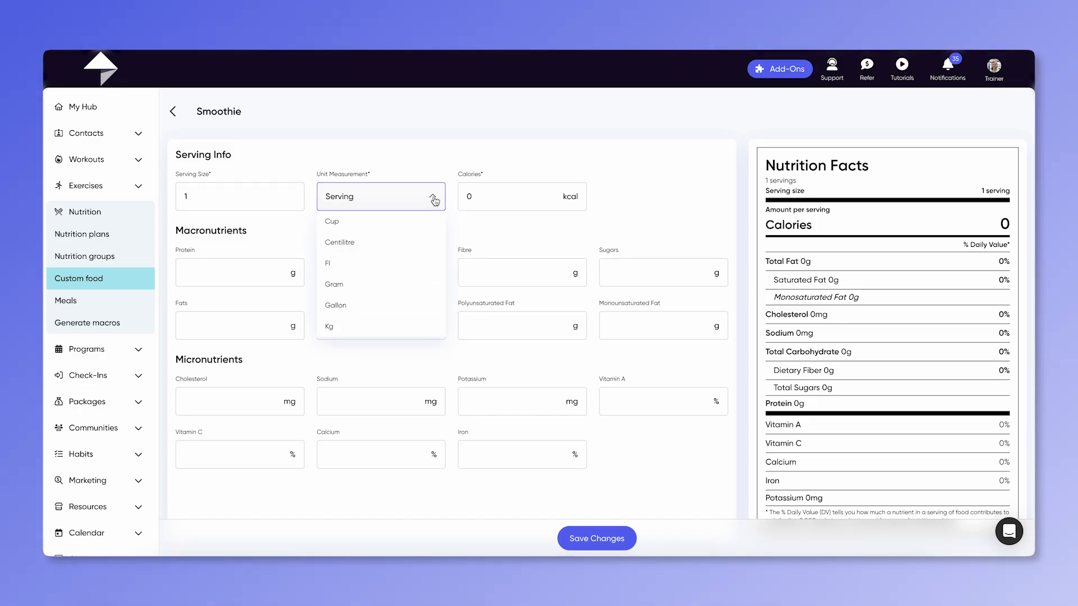
{"action": "left_click", "coordinate": [396, 287]}
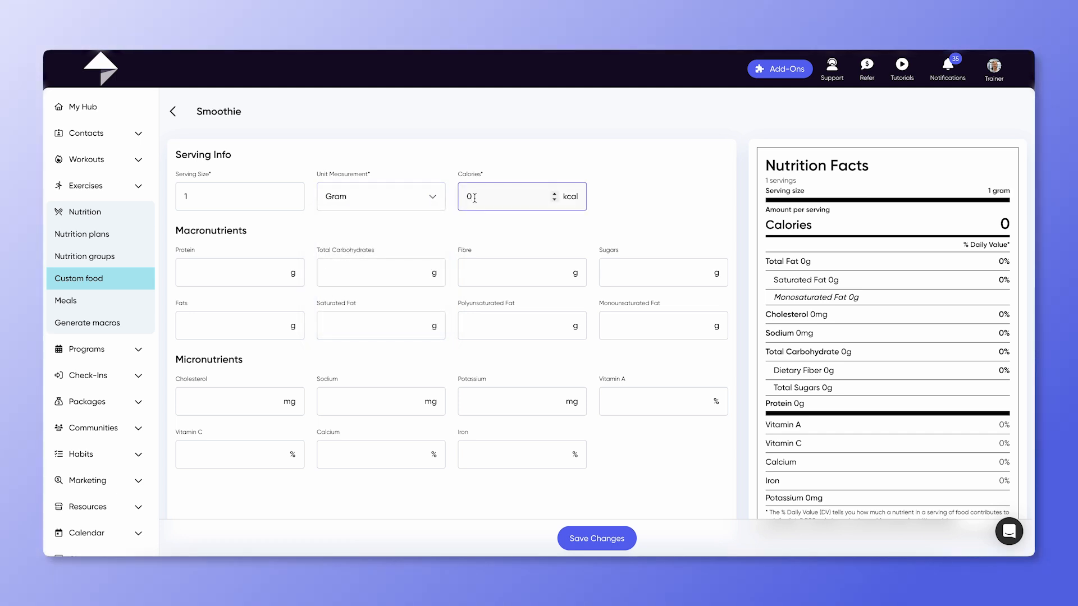
{"action": "double_click", "coordinate": [474, 196]}
{"action": "type", "text": "500"}
{"action": "left_click", "coordinate": [468, 229]}
Step: Start generating macros for the first client in the Generate macros list
{"action": "left_click", "coordinate": [115, 325]}
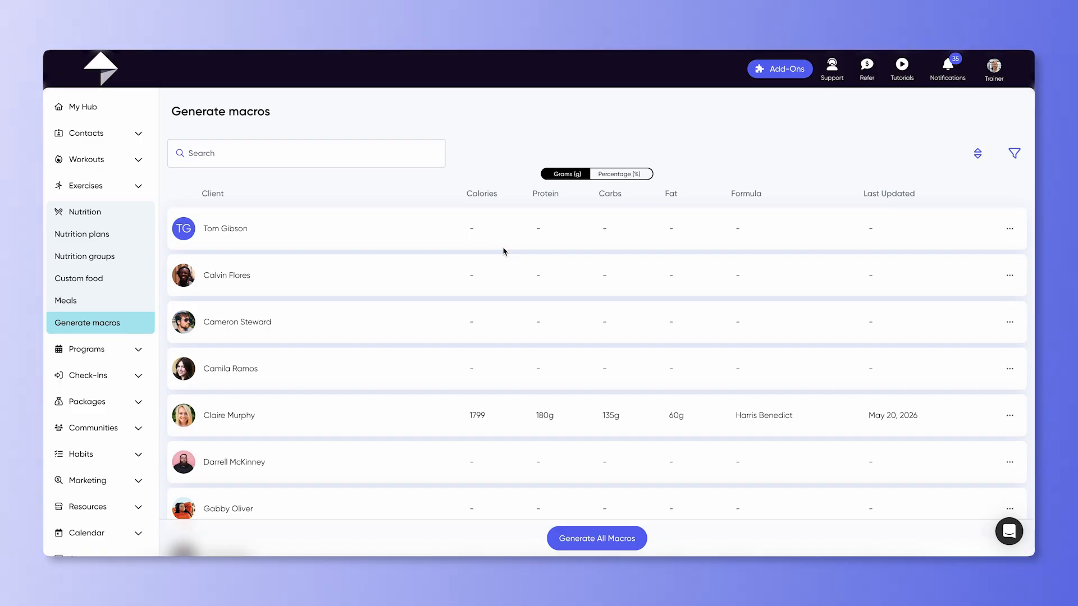
{"action": "left_click", "coordinate": [1008, 236]}
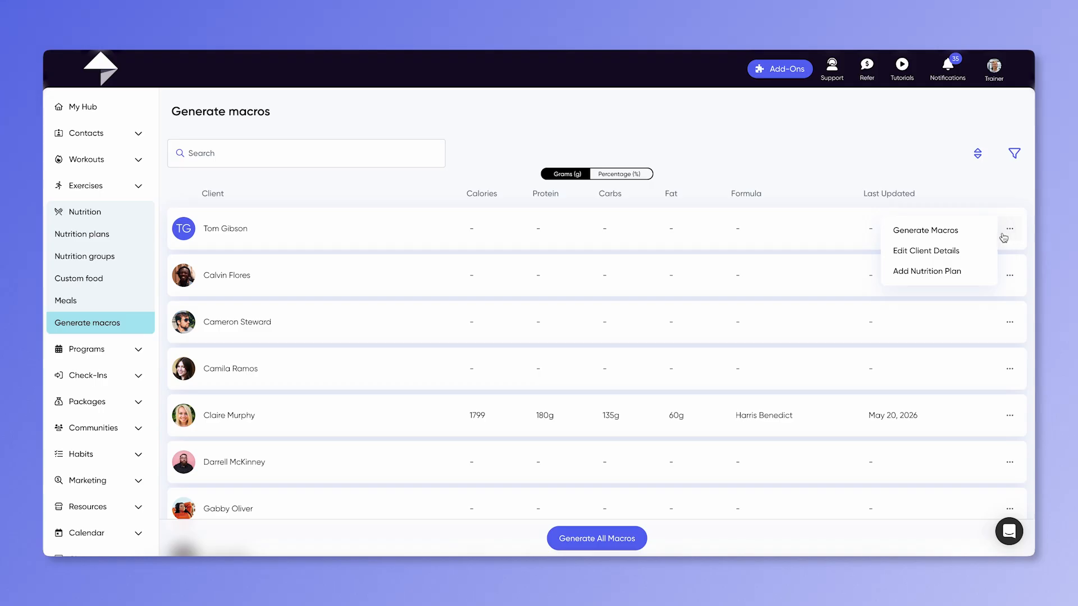
{"action": "left_click", "coordinate": [957, 231]}
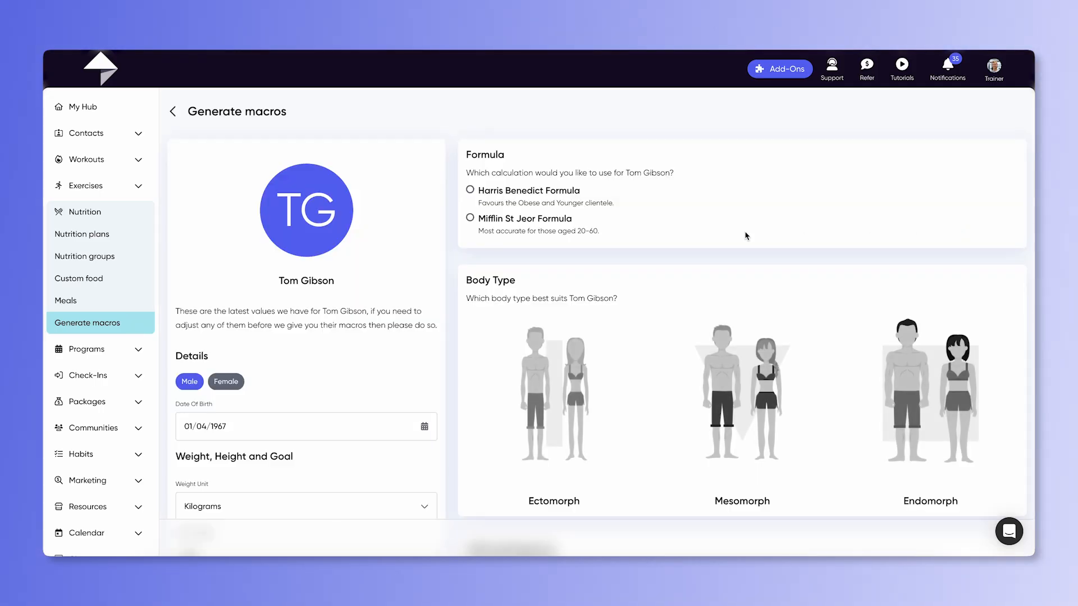
Step: Choose the Mifflin St Jeor formula and the Mesomorph body type for the client
{"action": "left_click", "coordinate": [470, 218]}
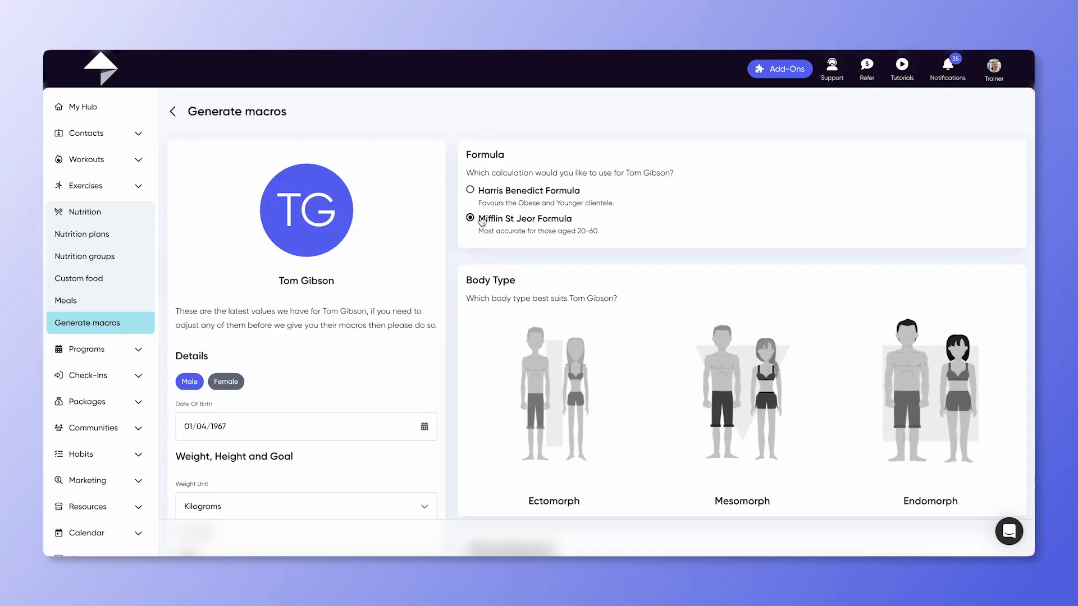
{"action": "scroll", "coordinate": [680, 348], "scroll_direction": "down", "scroll_amount": 2}
{"action": "left_click", "coordinate": [743, 297]}
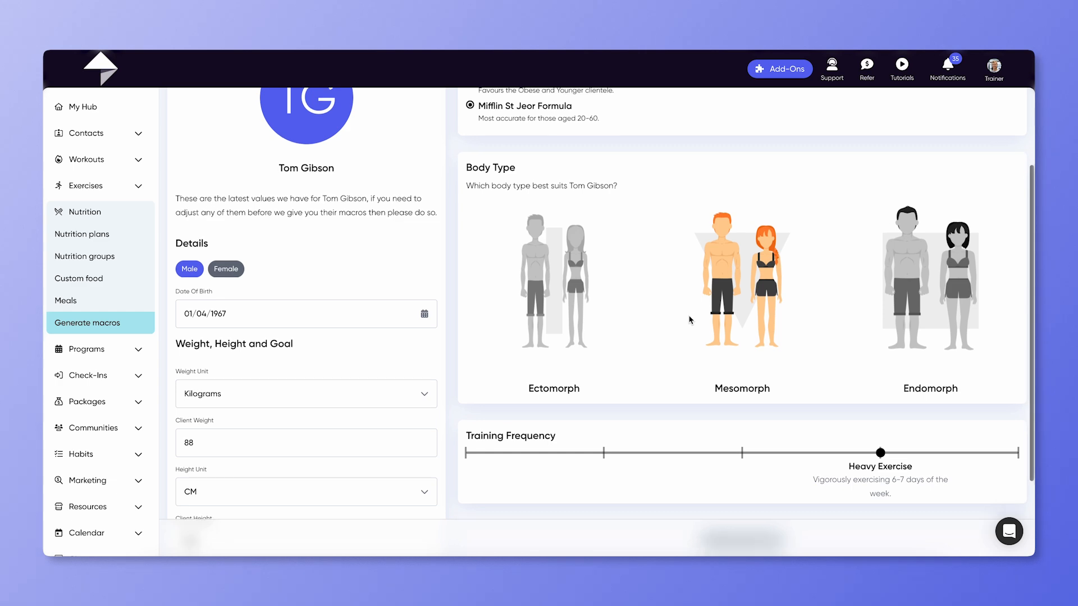
Step: Set the client's goal to Muscle Gain and generate the macros
{"action": "scroll", "coordinate": [689, 321], "scroll_direction": "down", "scroll_amount": 3}
{"action": "left_click", "coordinate": [393, 481]}
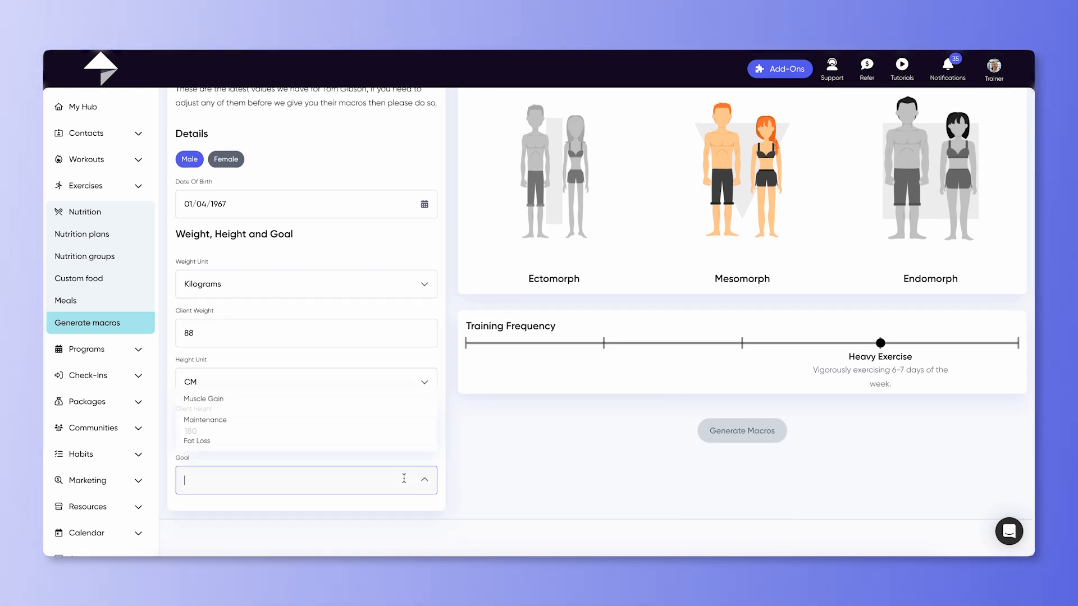
{"action": "left_click", "coordinate": [261, 405]}
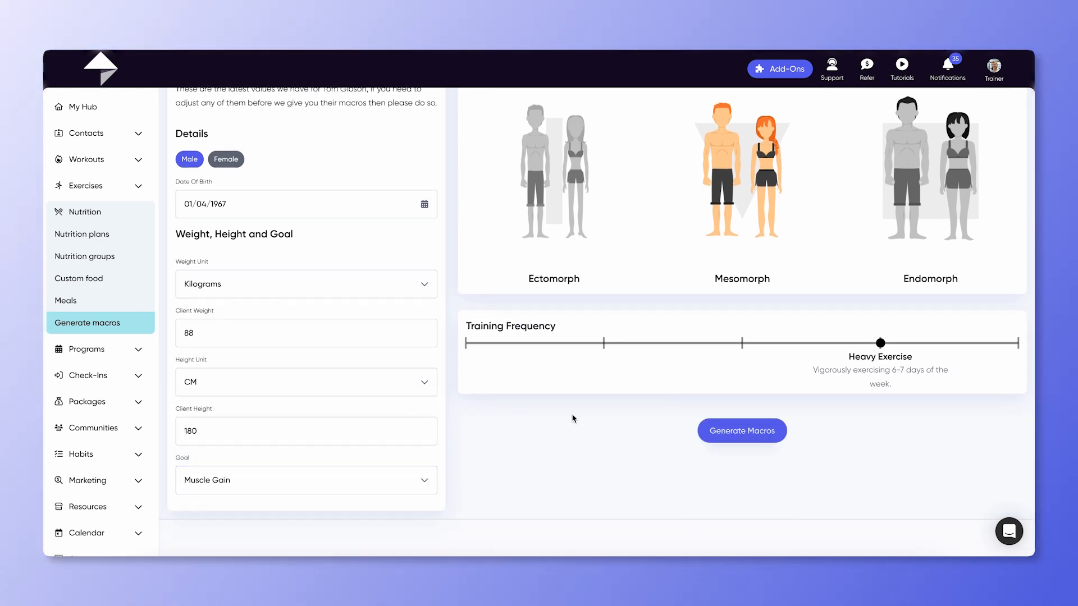
{"action": "left_click", "coordinate": [780, 431]}
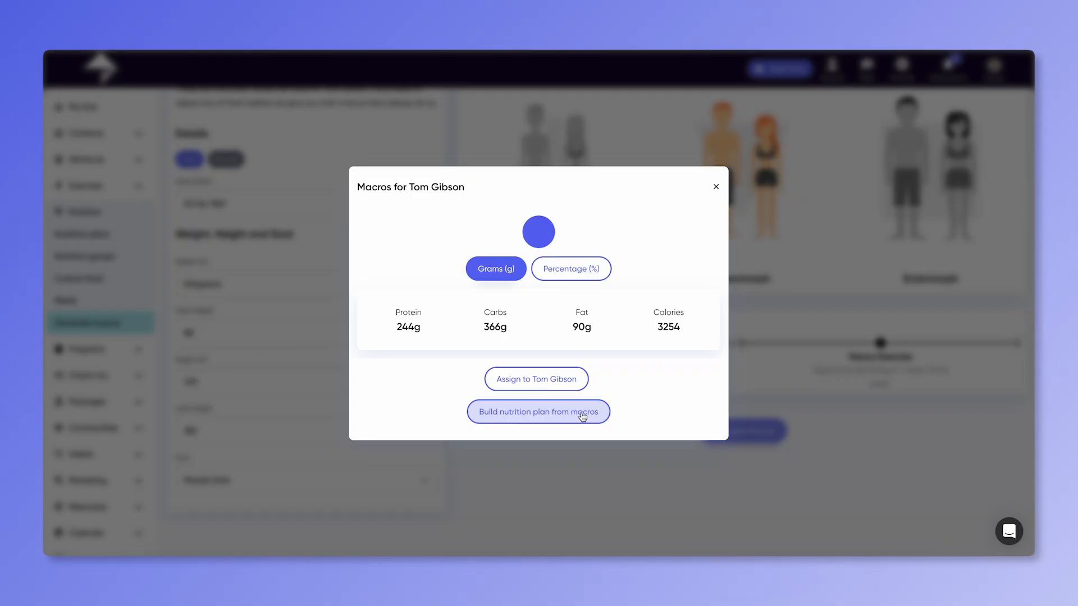
Step: Open a nutrition plan built from the generated macros and return to the macro form
{"action": "left_click", "coordinate": [582, 416]}
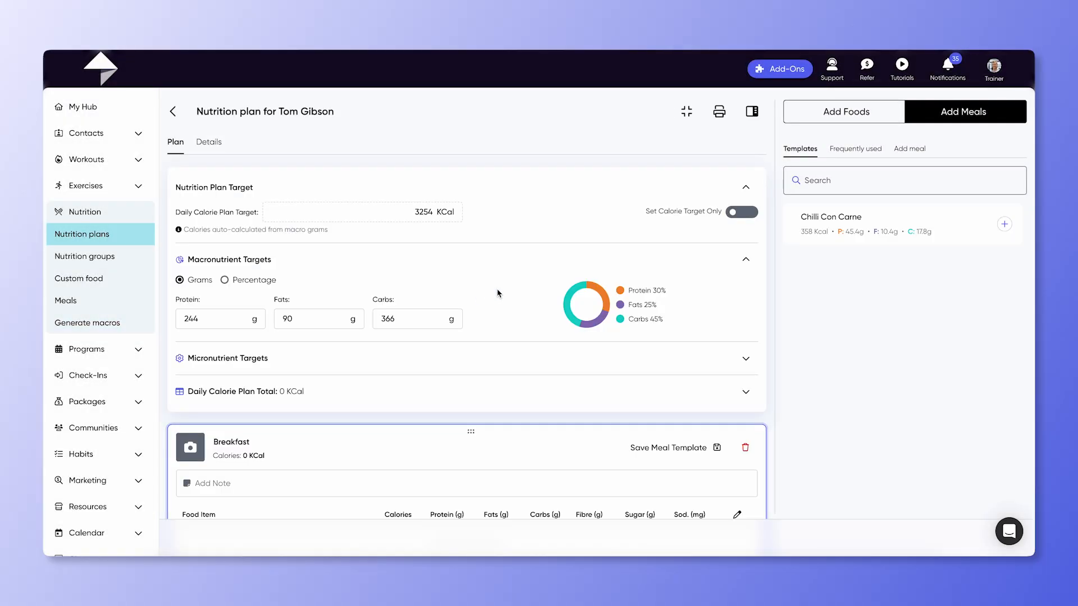
{"action": "left_click", "coordinate": [173, 112]}
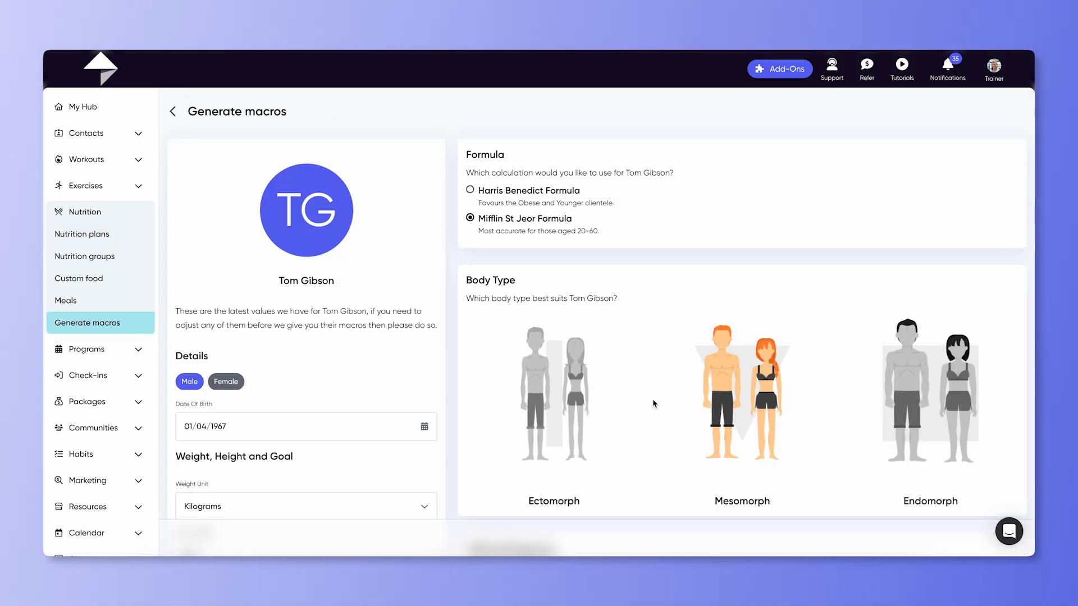
Step: Regenerate the macros and assign them to the client
{"action": "scroll", "coordinate": [654, 403], "scroll_direction": "down", "scroll_amount": 4}
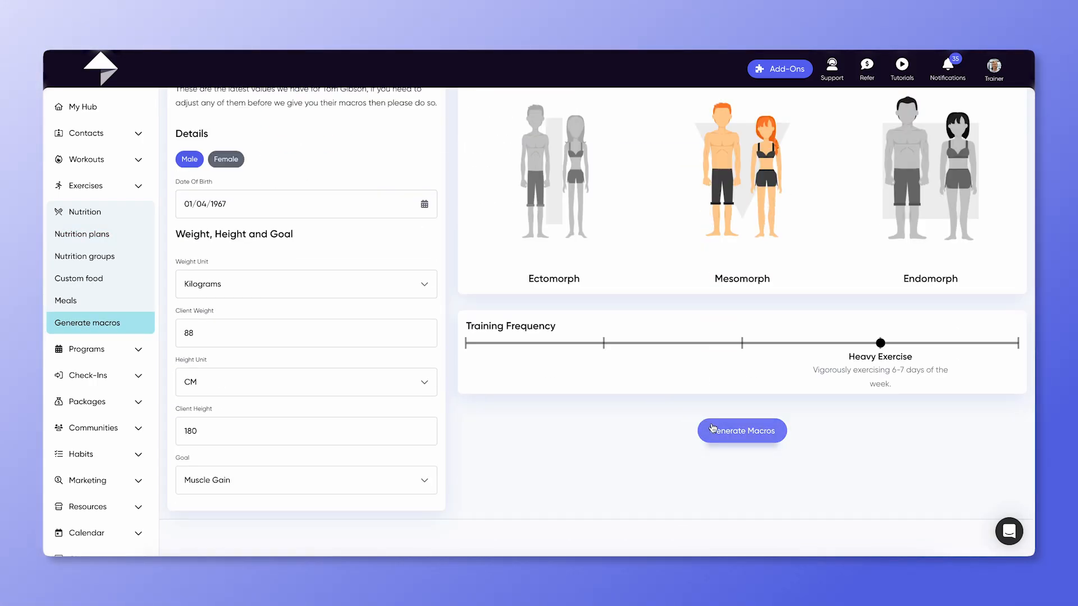
{"action": "left_click", "coordinate": [730, 430]}
{"action": "left_click", "coordinate": [548, 378]}
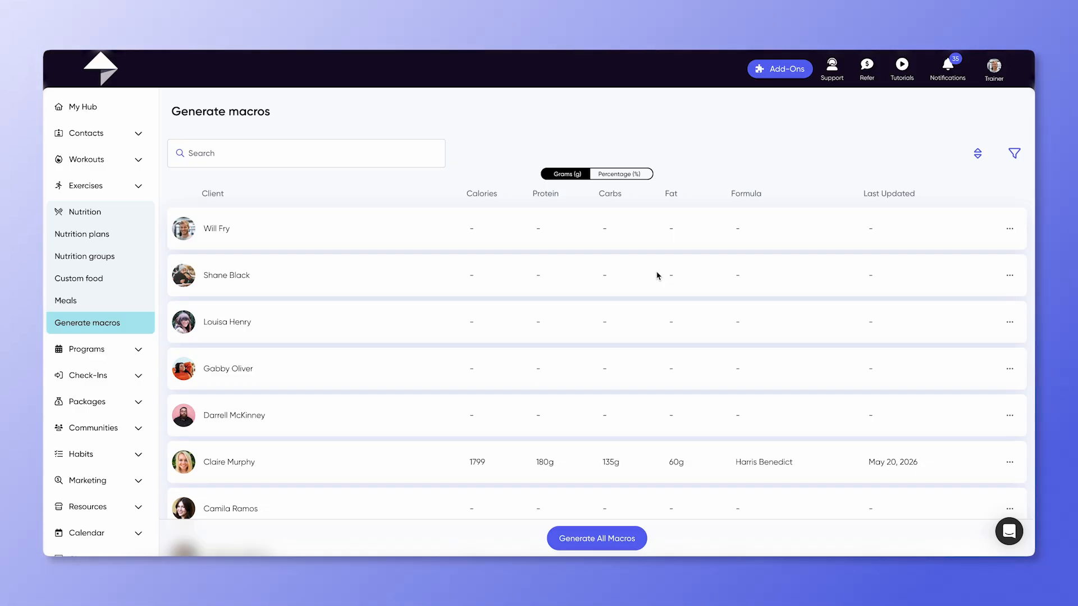
Step: Generate macros for all clients at once
{"action": "left_click", "coordinate": [630, 539]}
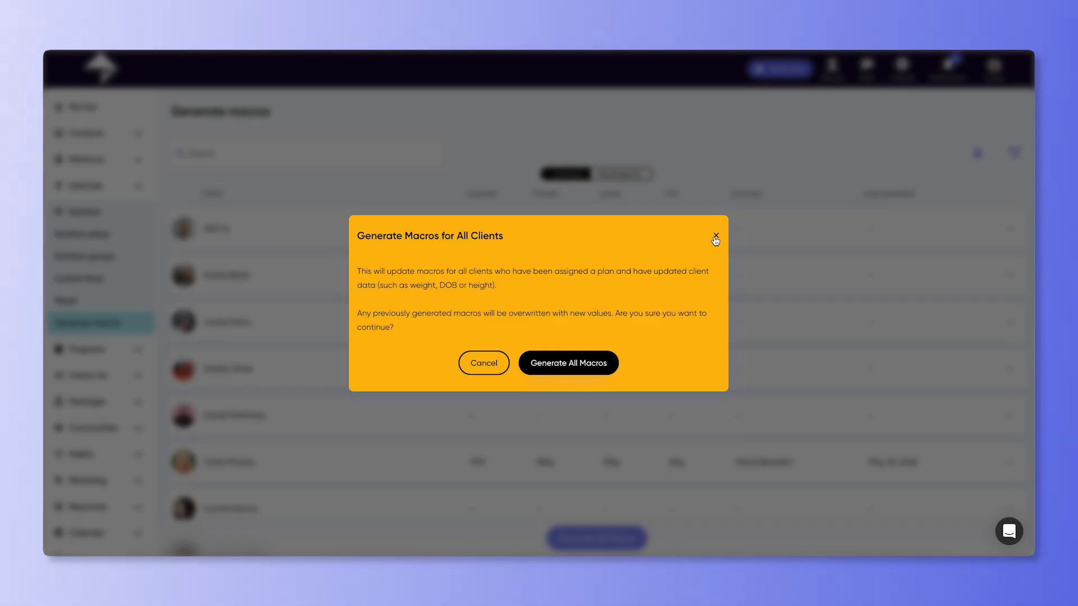
{"action": "left_click", "coordinate": [596, 371]}
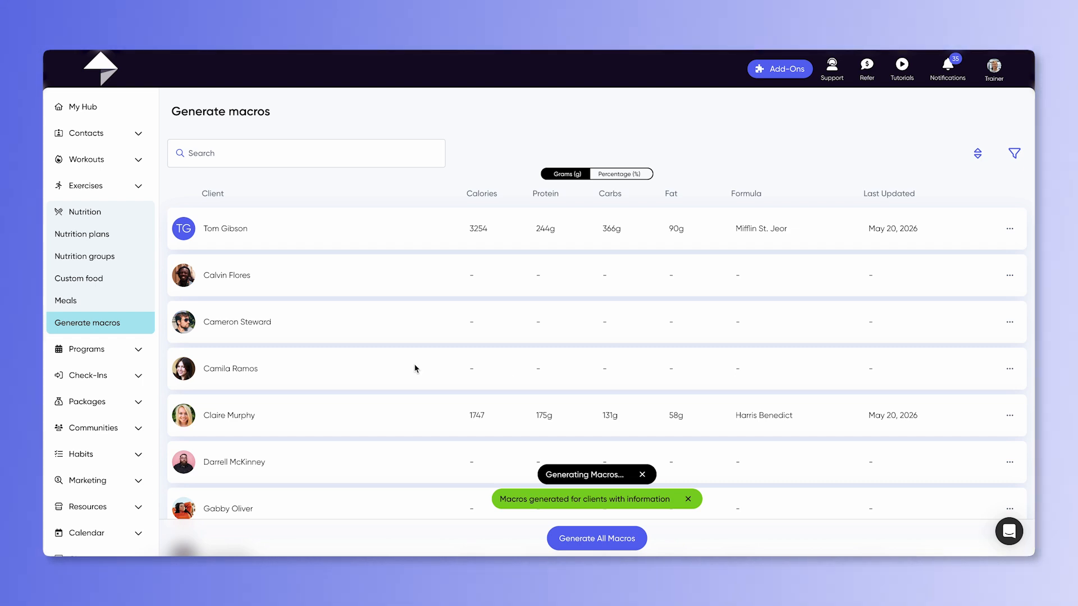
Step: Create a new meal named Porridge
{"action": "left_click", "coordinate": [91, 303]}
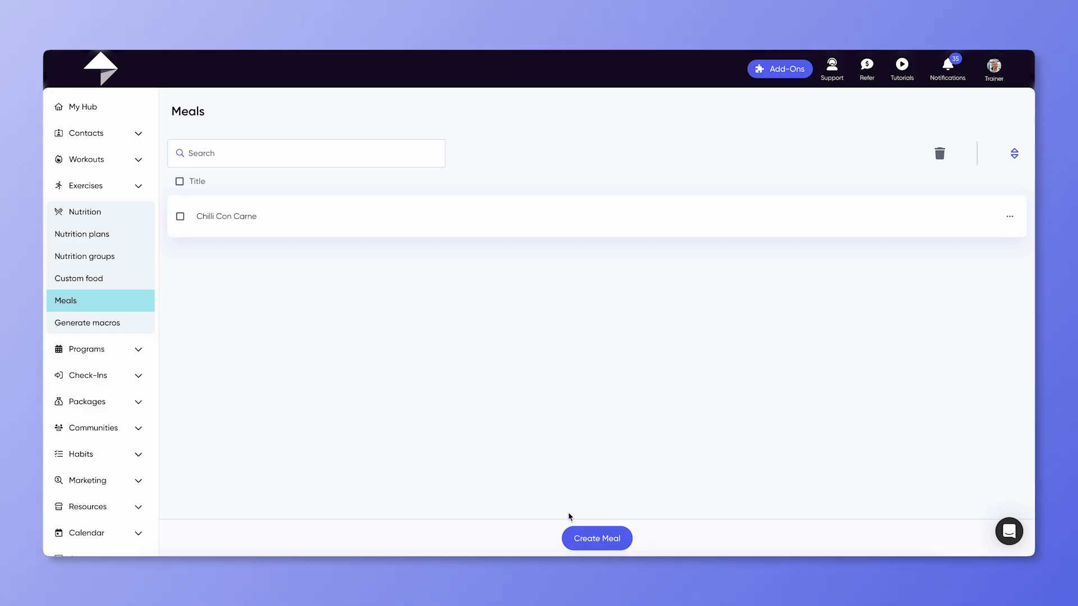
{"action": "left_click", "coordinate": [588, 538]}
{"action": "left_click", "coordinate": [472, 305]}
{"action": "type", "text": "Porridge"}
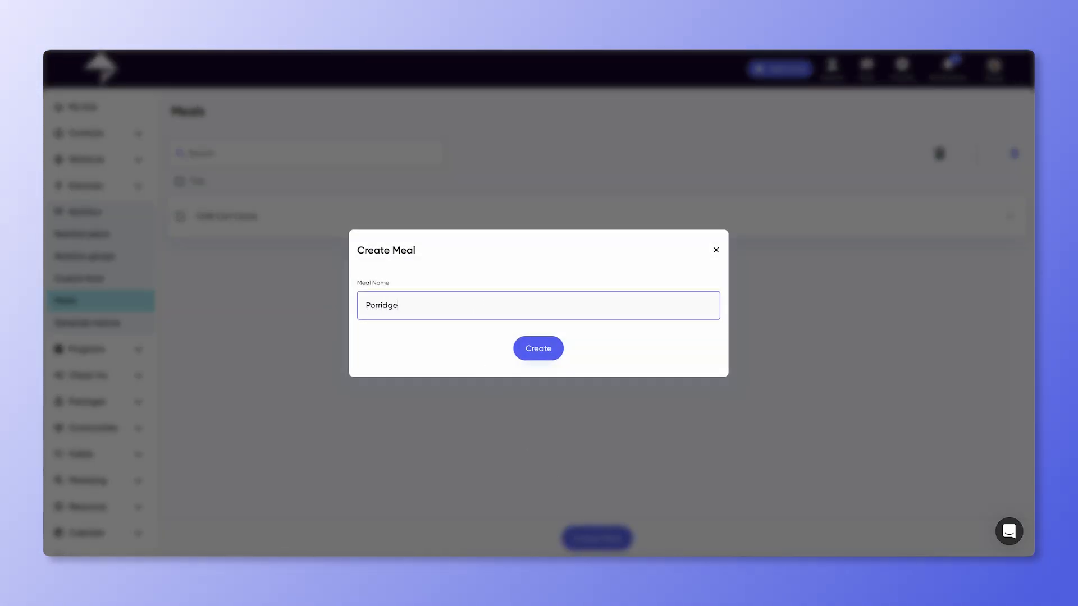
{"action": "left_click", "coordinate": [539, 348]}
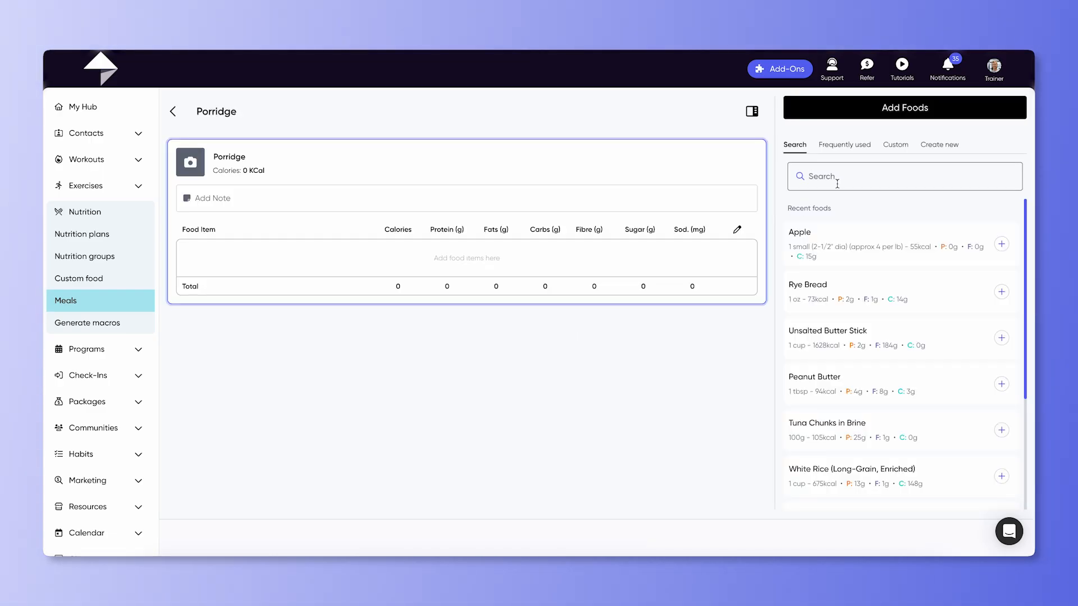
Step: Search foods for Oats and add Oats to the Porridge meal
{"action": "type", "text": "o"}
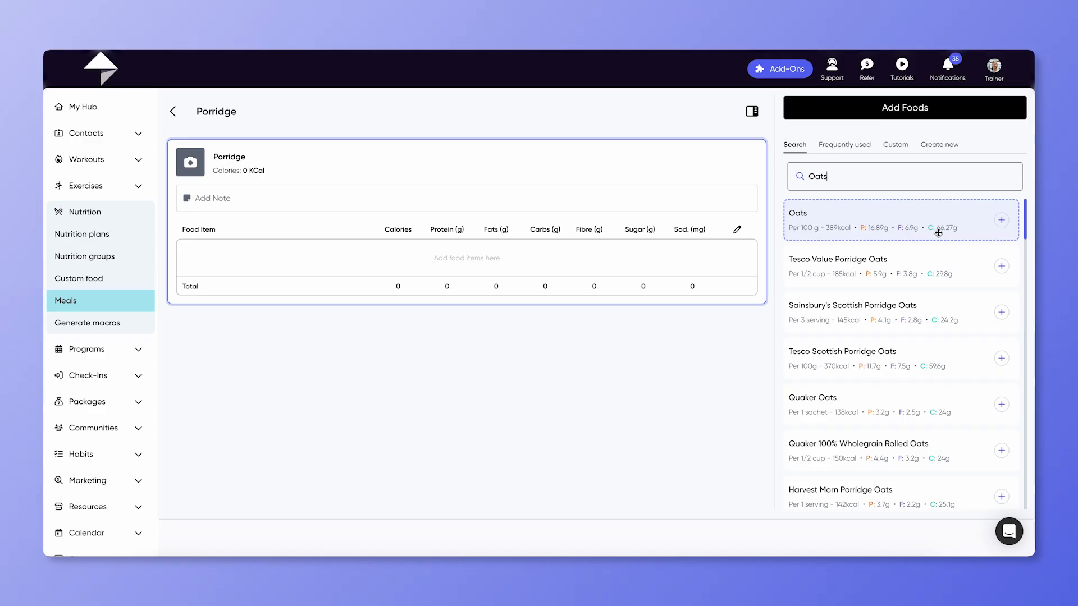
{"action": "left_click_drag", "start_coordinate": [1004, 227], "coordinate": [547, 258]}
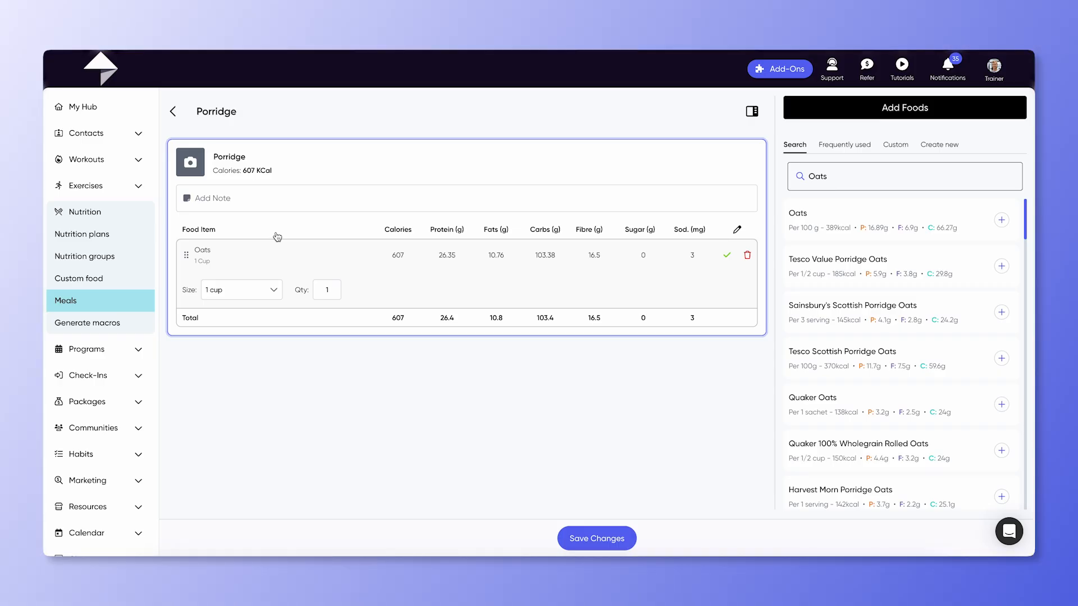
Step: Upload Porridge.png as the meal's image and save the meal
{"action": "left_click", "coordinate": [191, 163]}
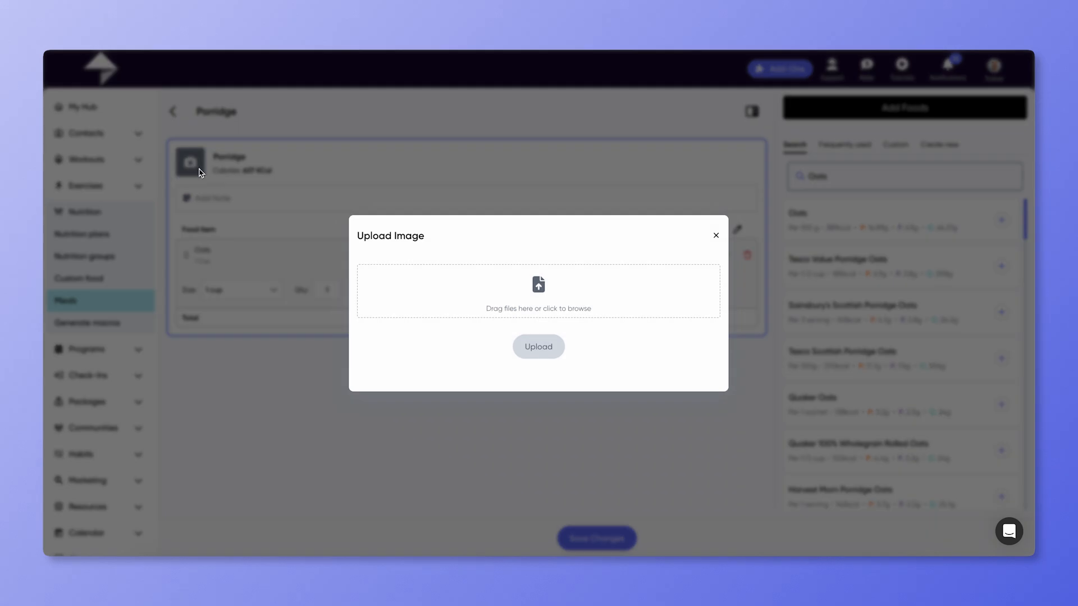
{"action": "left_click", "coordinate": [503, 298]}
{"action": "left_click", "coordinate": [467, 258]}
{"action": "left_click", "coordinate": [715, 390]}
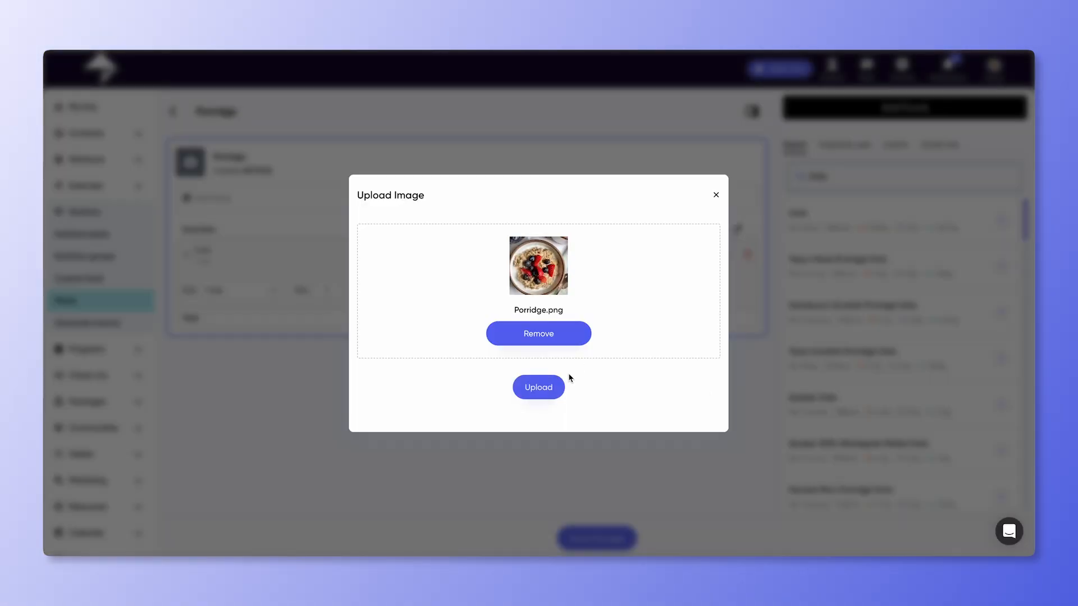
{"action": "left_click", "coordinate": [546, 388]}
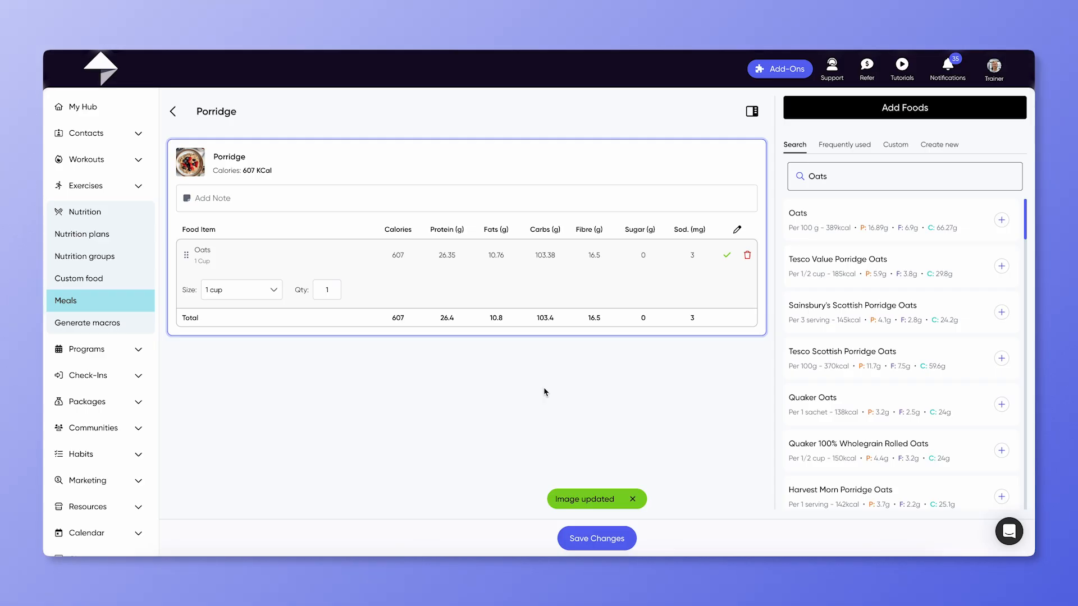
{"action": "left_click", "coordinate": [600, 542]}
{"action": "left_click", "coordinate": [600, 542]}
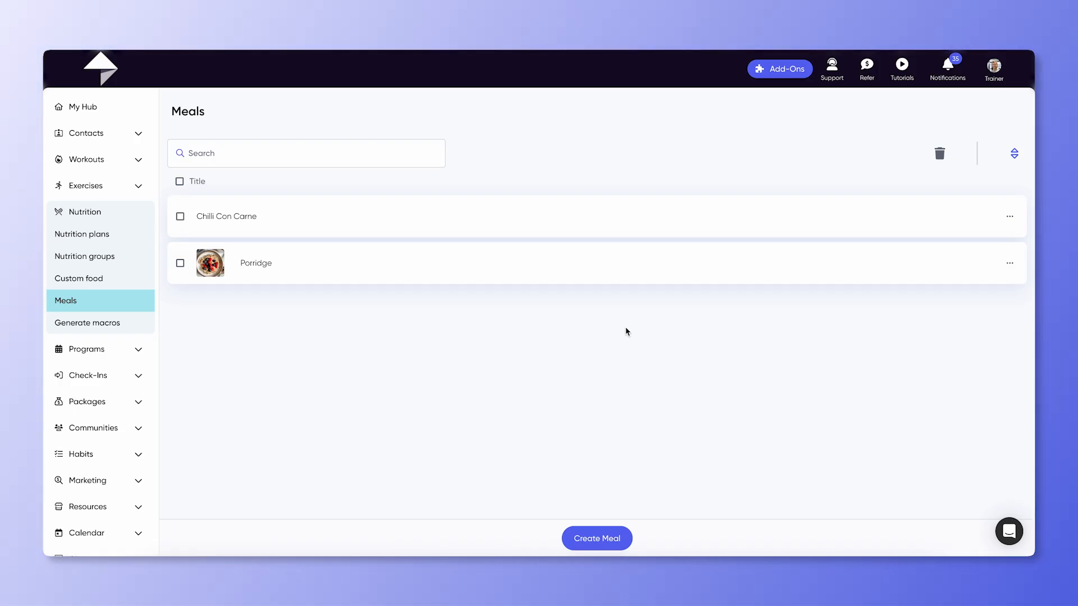
Step: Review the options for the Porridge meal and the Under 2500 Calories nutrition group, then open the nutrition plans list
{"action": "left_click", "coordinate": [1014, 265]}
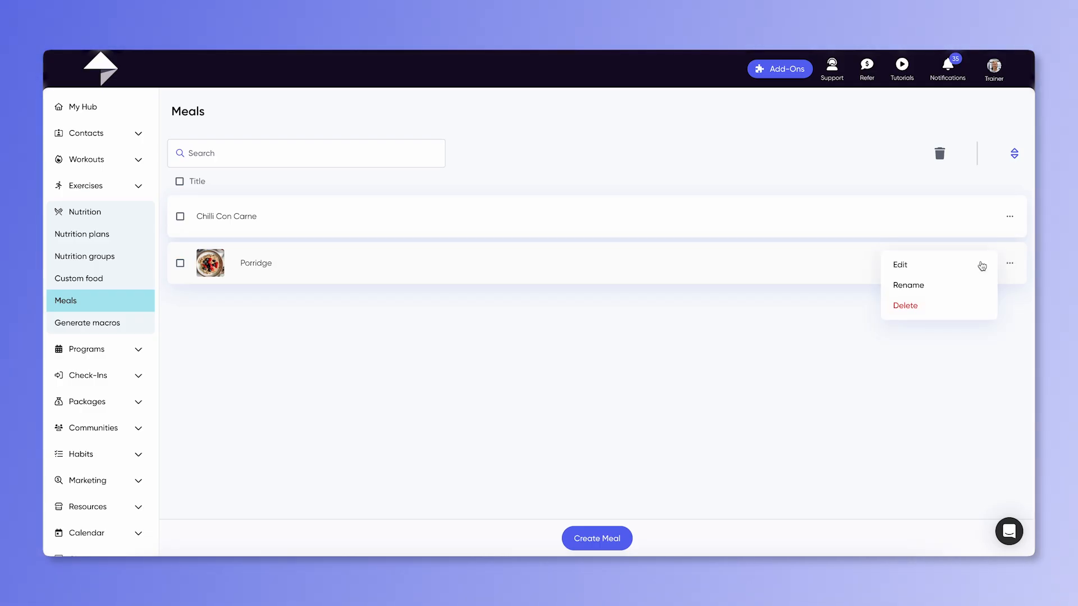
{"action": "left_click", "coordinate": [809, 346]}
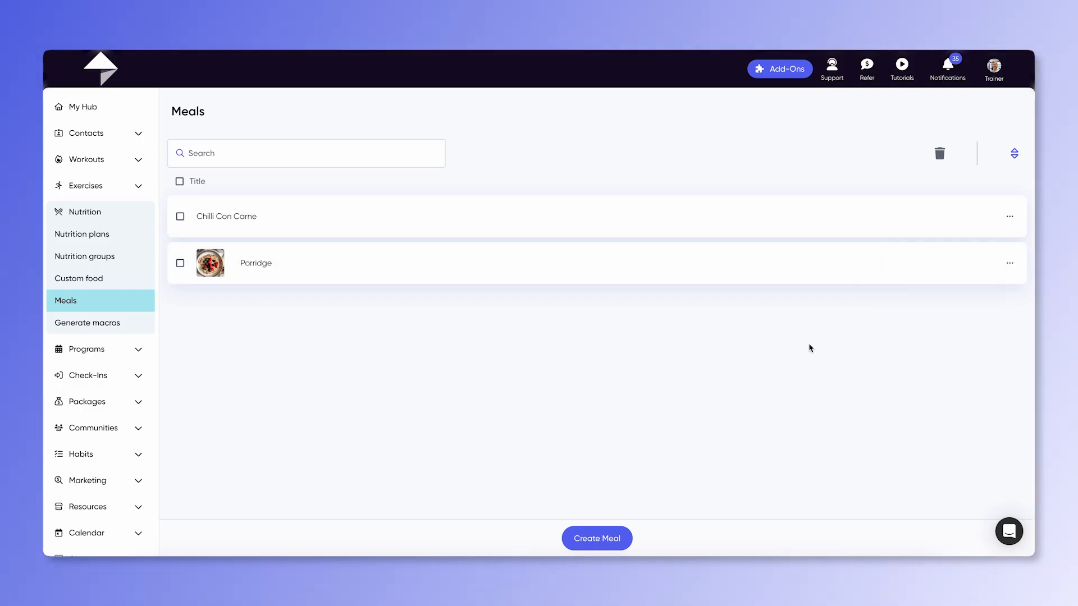
{"action": "left_click", "coordinate": [132, 260]}
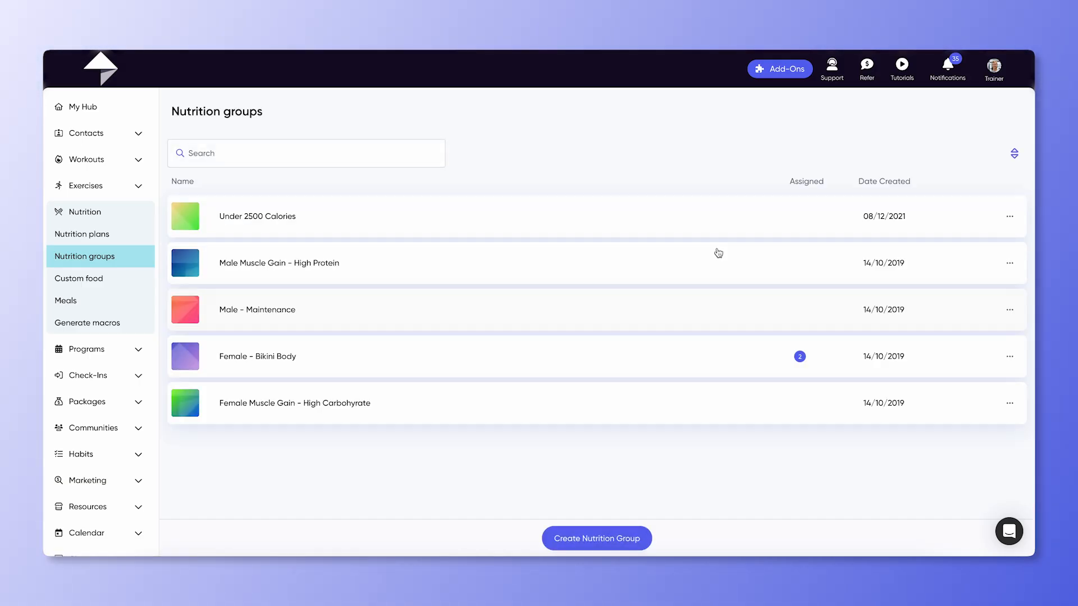
{"action": "left_click", "coordinate": [1010, 218]}
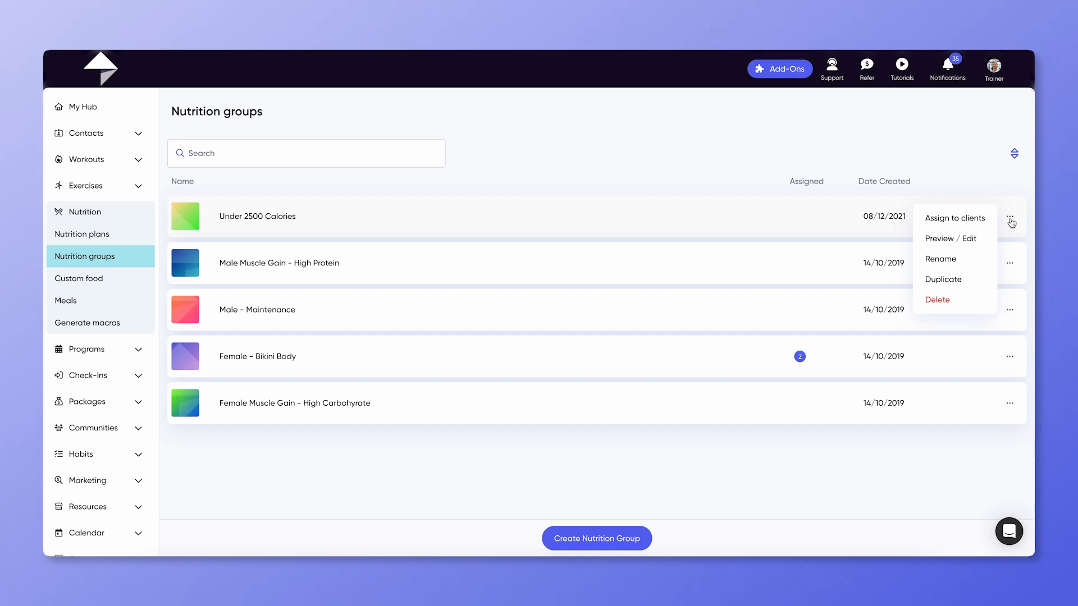
{"action": "left_click", "coordinate": [691, 177]}
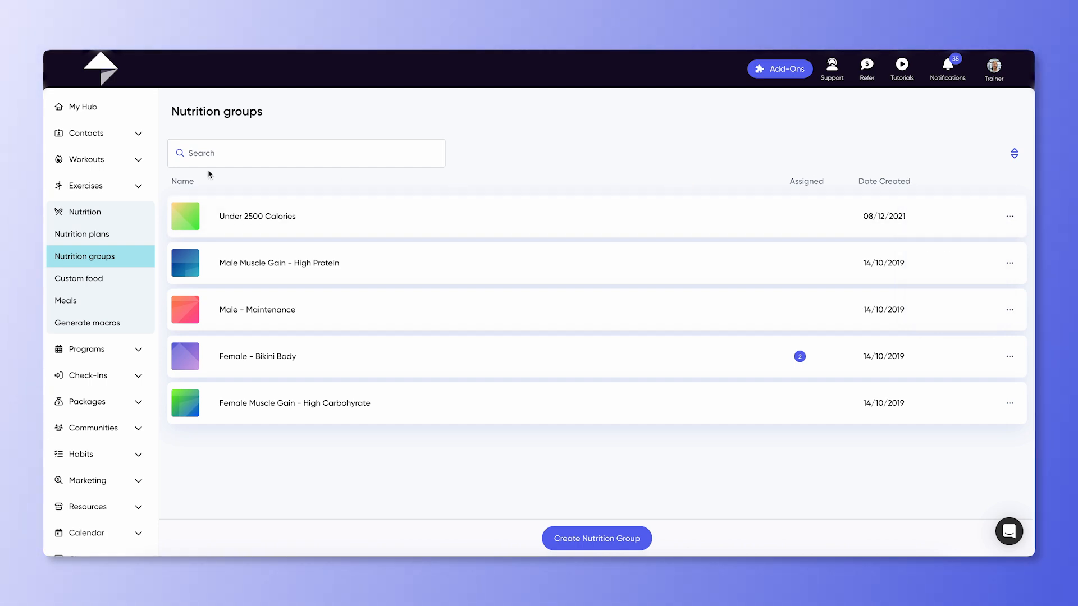
{"action": "left_click", "coordinate": [83, 234]}
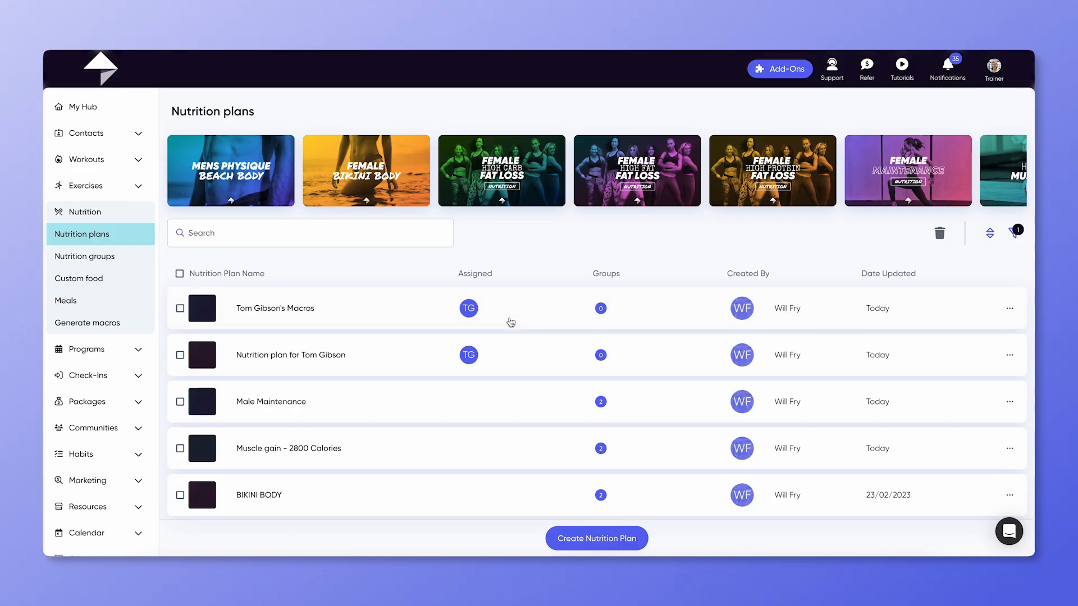
Step: Create a new nutrition plan named Maintenance KCALS without using an existing plan as template
{"action": "left_click", "coordinate": [630, 539]}
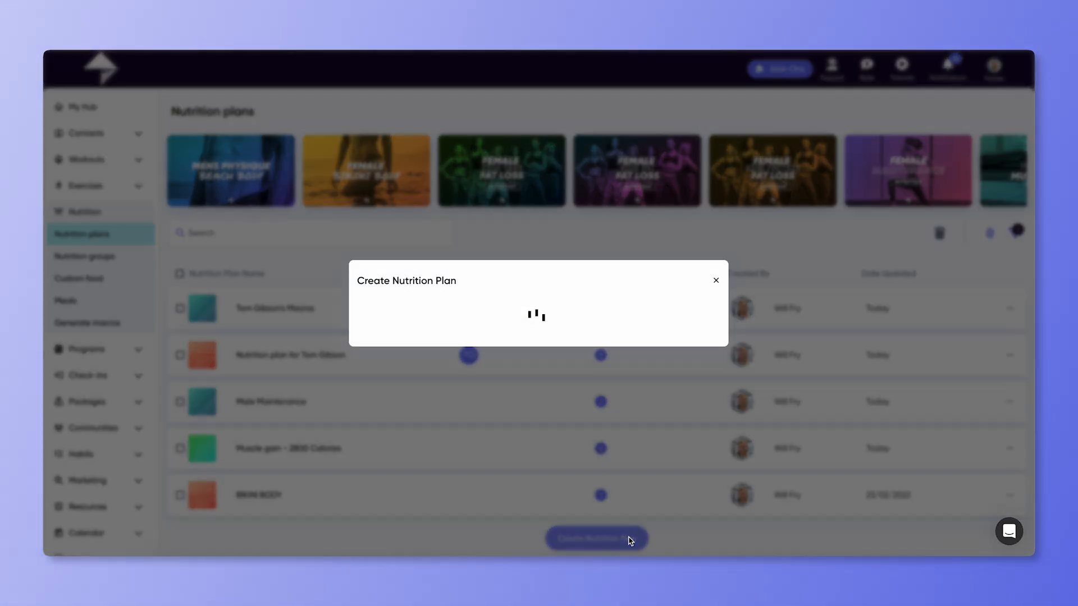
{"action": "left_click", "coordinate": [446, 299]}
{"action": "type", "text": "Ma"}
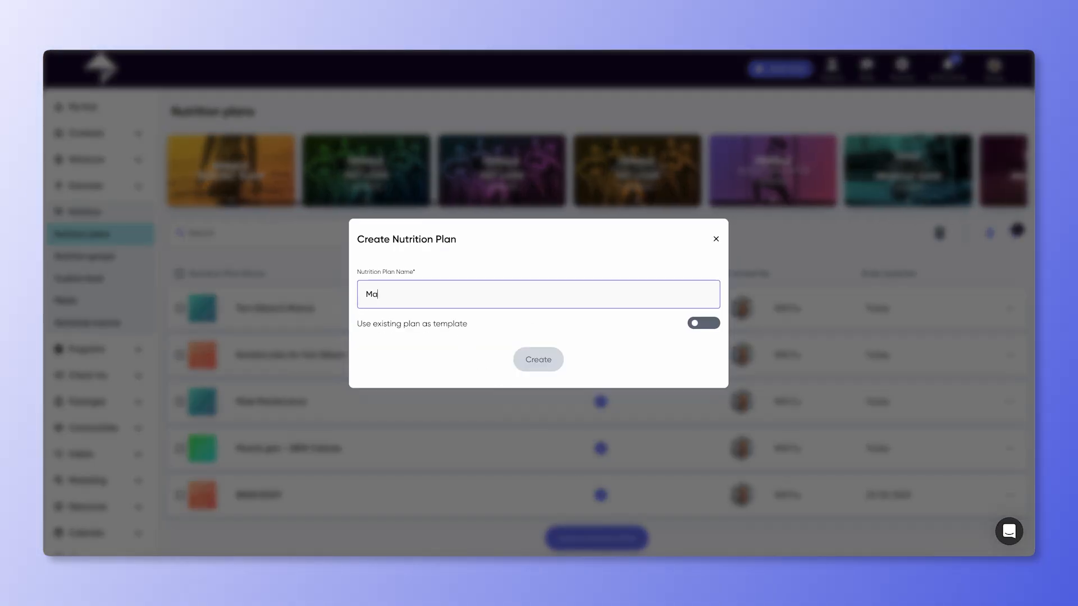
{"action": "type", "text": "intenance KC"}
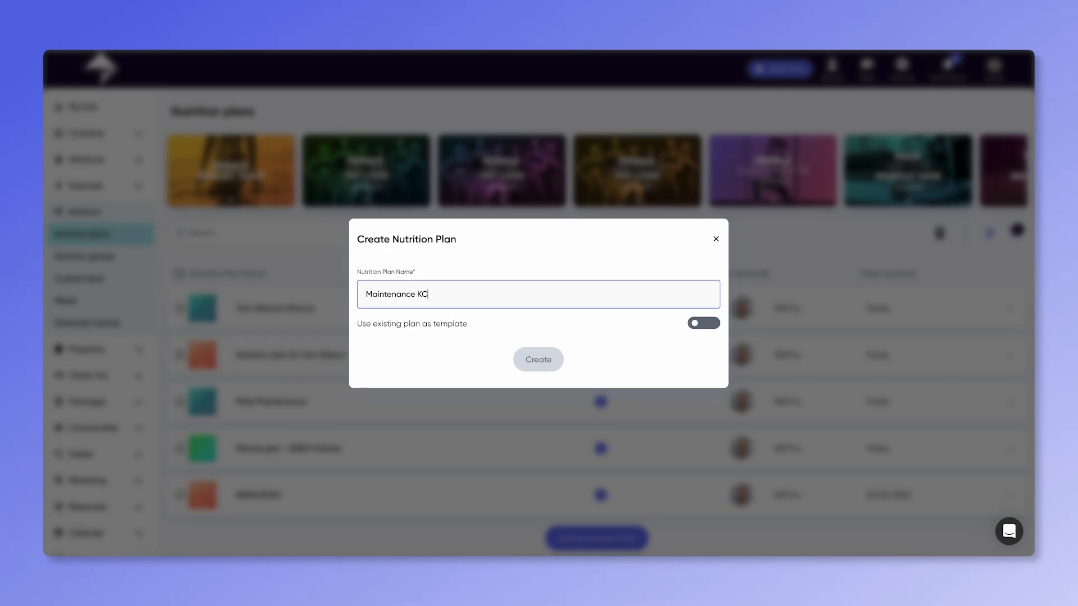
{"action": "type", "text": "ALS"}
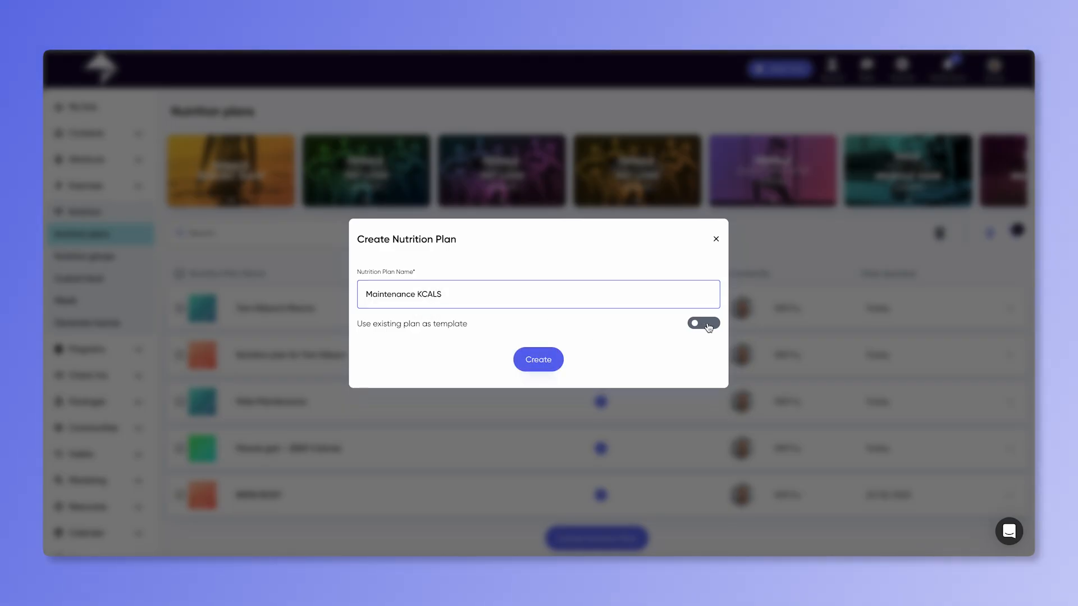
{"action": "left_click", "coordinate": [708, 328]}
{"action": "left_click", "coordinate": [703, 212]}
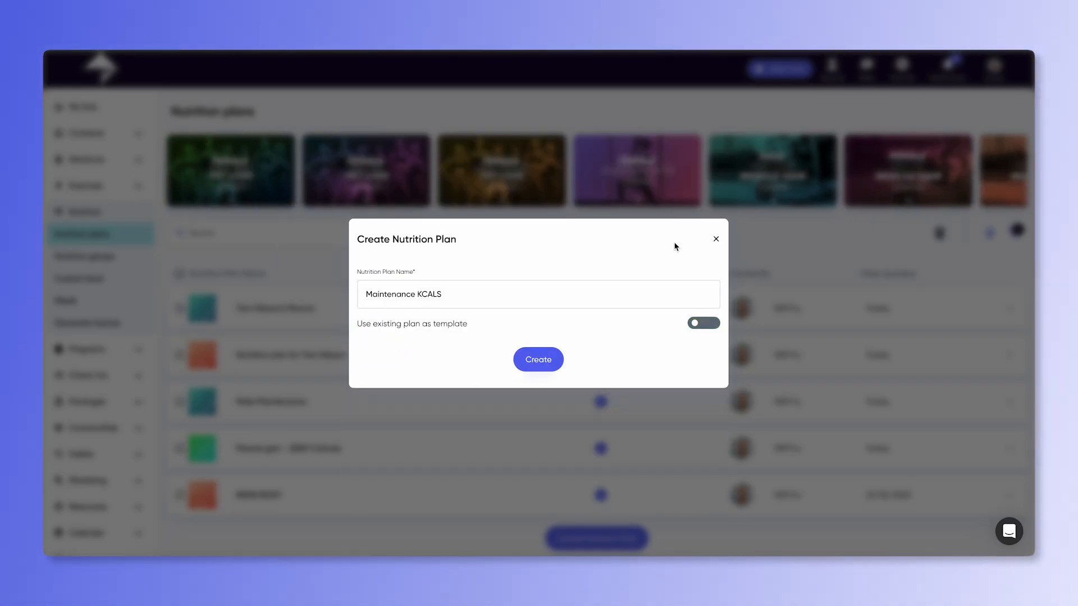
{"action": "left_click", "coordinate": [540, 358]}
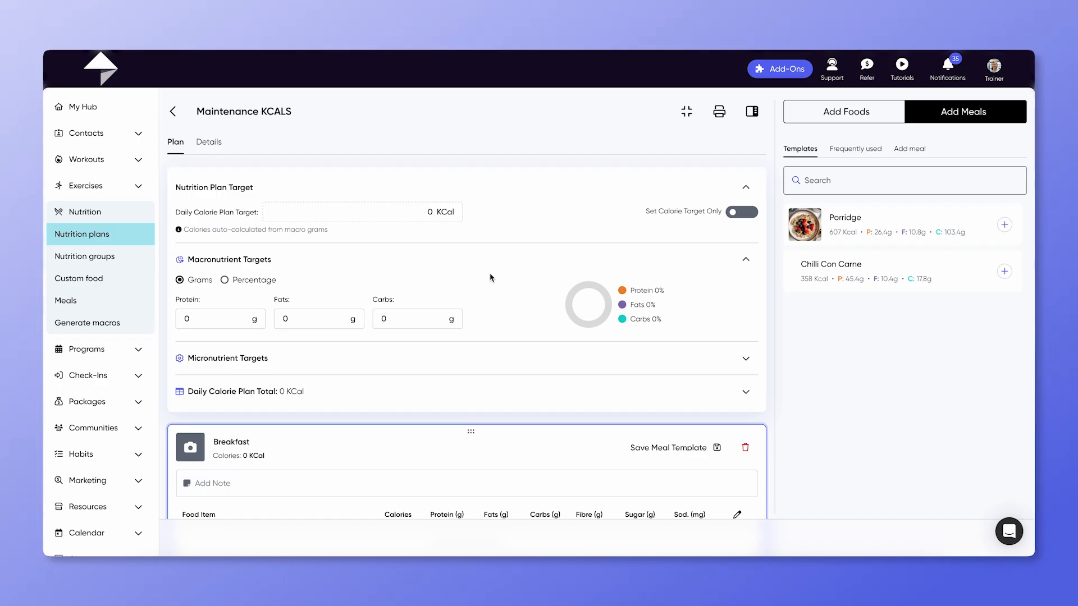
Step: Explore the macronutrient target unit options and expand the micronutrient targets
{"action": "left_click", "coordinate": [256, 283]}
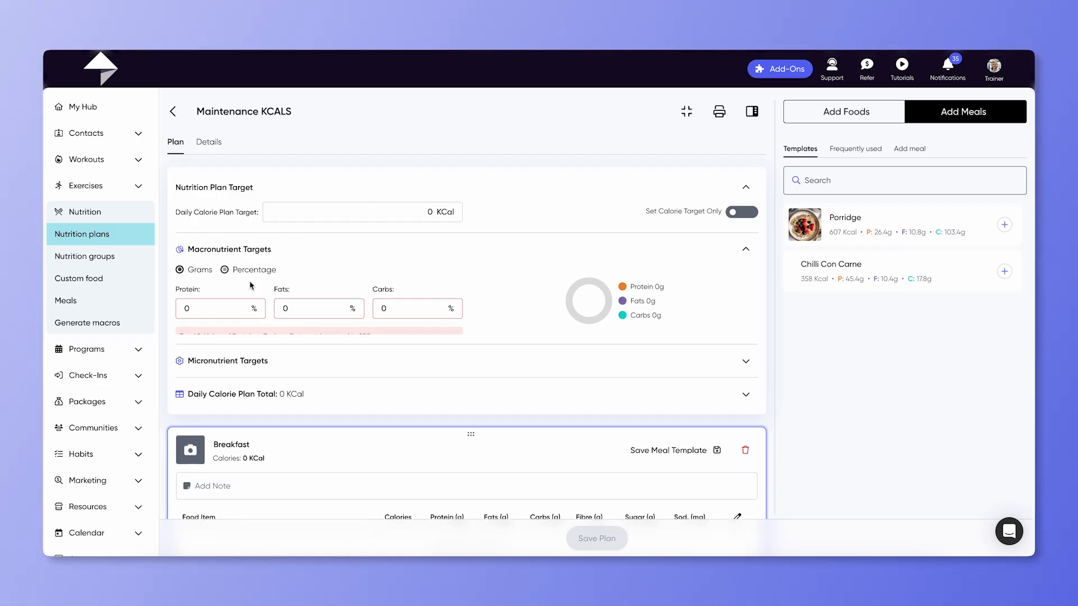
{"action": "left_click", "coordinate": [188, 274]}
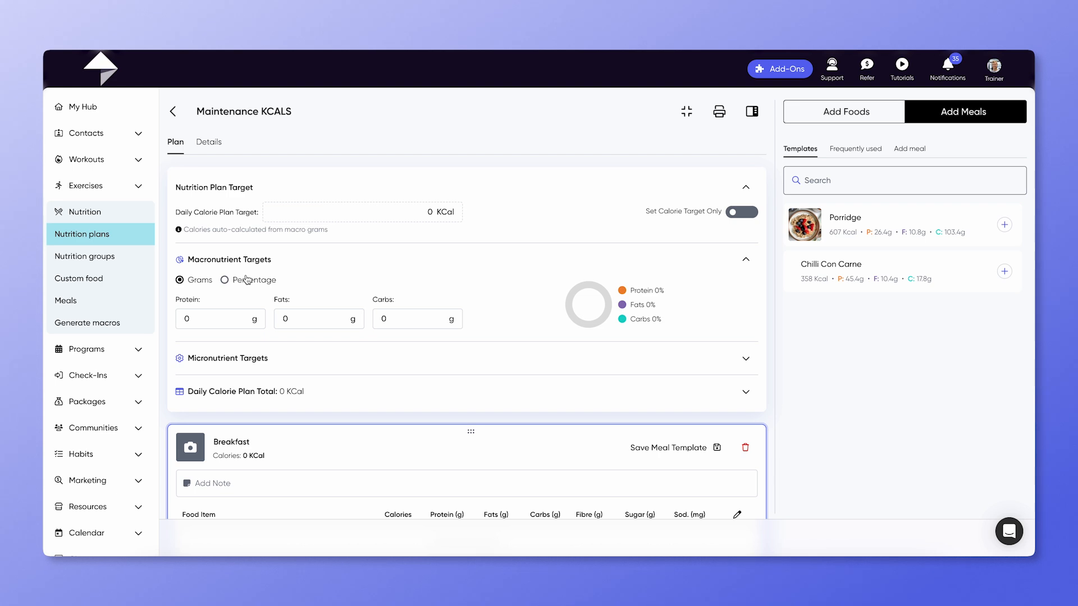
{"action": "left_click", "coordinate": [745, 360]}
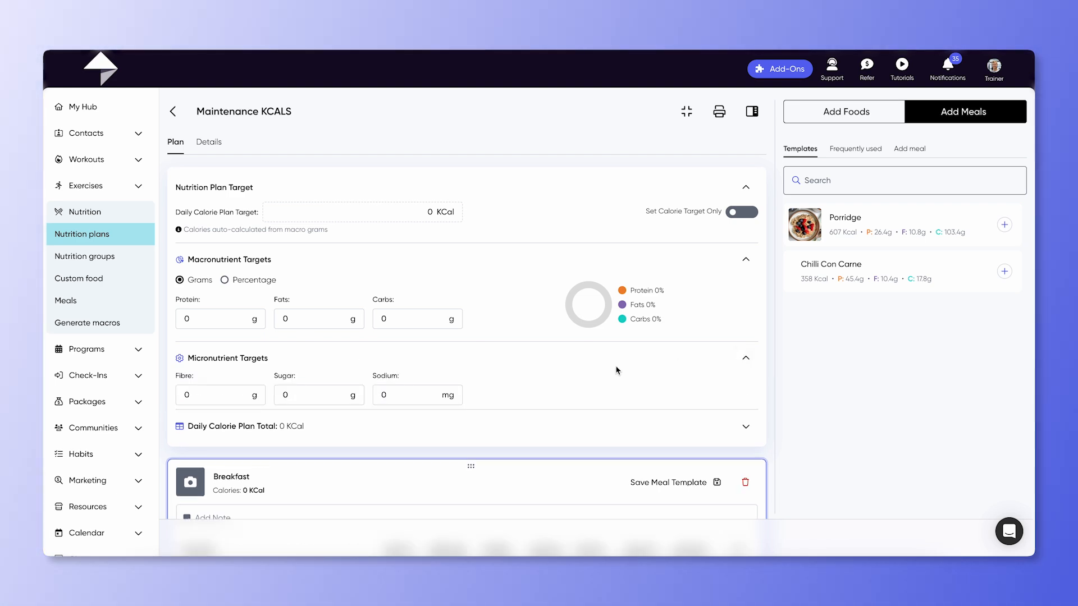
Step: Enable the calorie-target-only option and set the daily calorie plan target to 2500 KCal
{"action": "left_click", "coordinate": [742, 212]}
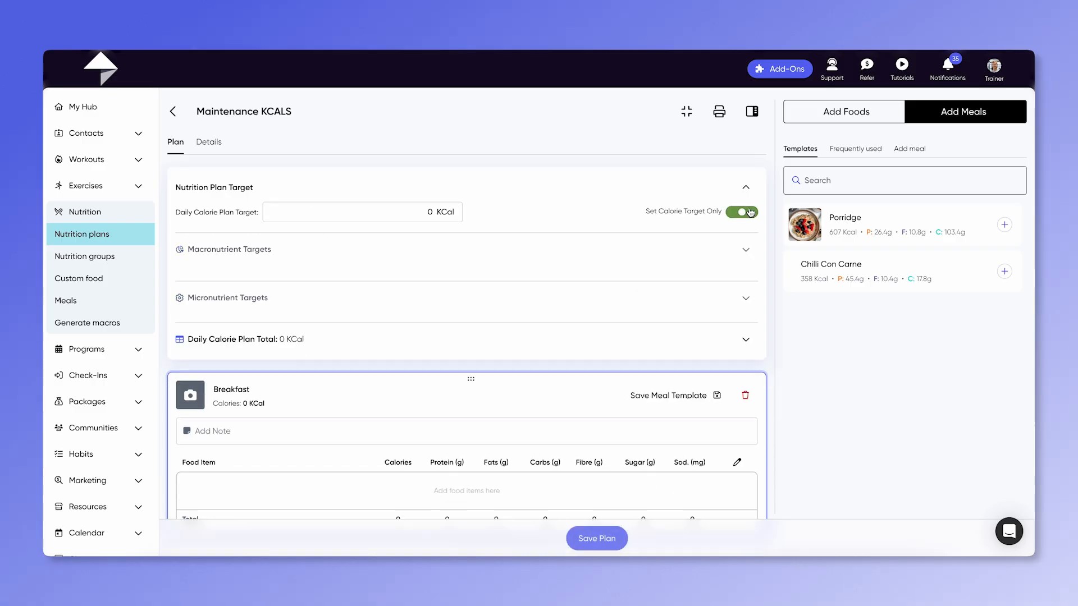
{"action": "left_click", "coordinate": [429, 212]}
{"action": "type", "text": "20"}
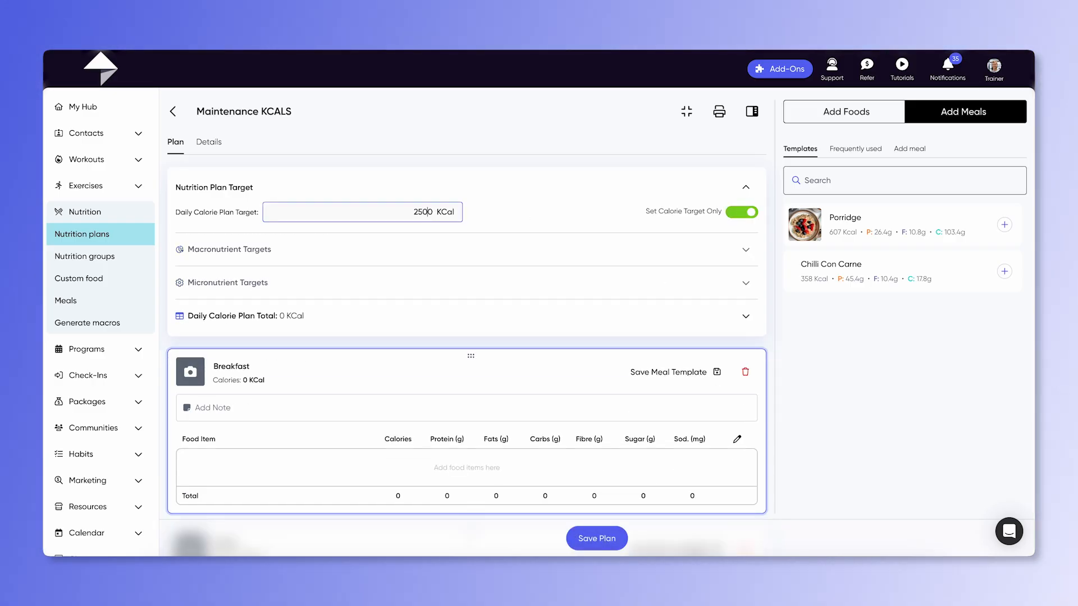
{"action": "left_click", "coordinate": [740, 292]}
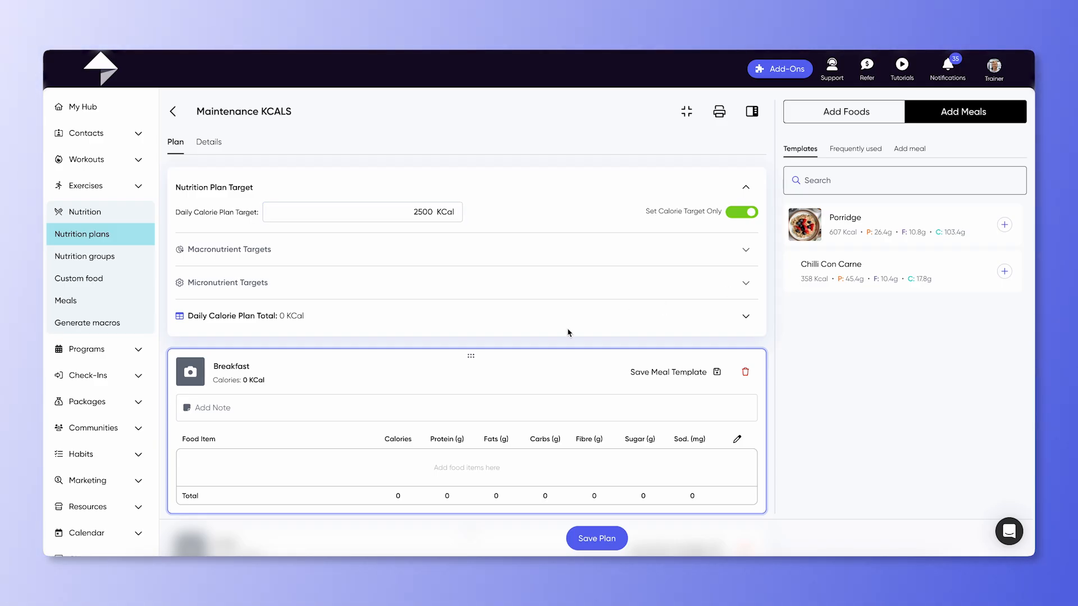
Step: Scroll through the plan's meal sections from Breakfast to Liquids and back
{"action": "scroll", "coordinate": [569, 333], "scroll_direction": "down", "scroll_amount": 4}
{"action": "scroll", "coordinate": [568, 333], "scroll_direction": "down", "scroll_amount": 5}
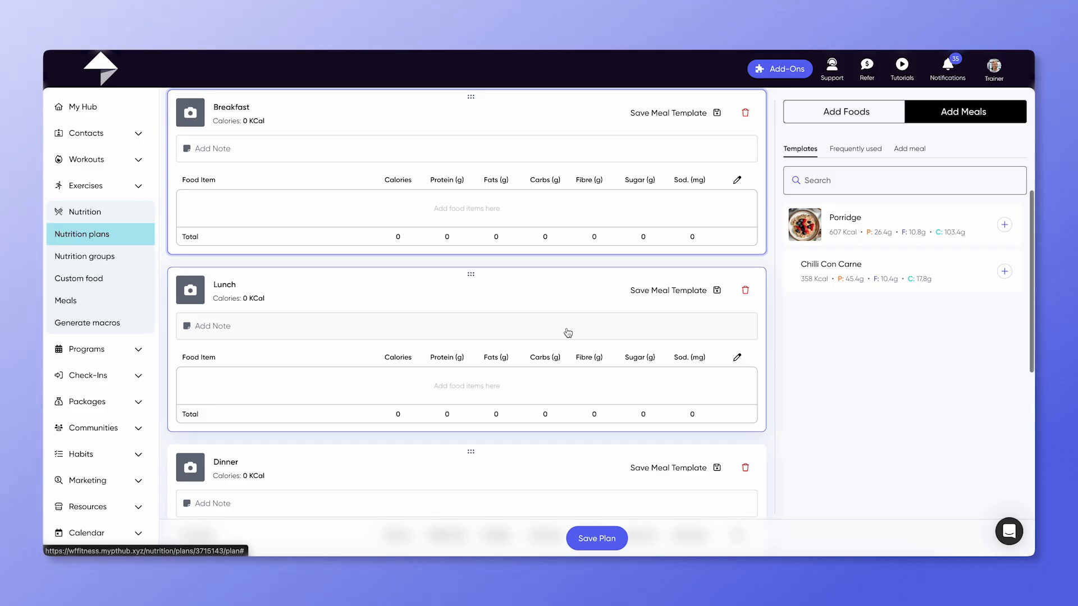
{"action": "scroll", "coordinate": [568, 333], "scroll_direction": "down", "scroll_amount": 3}
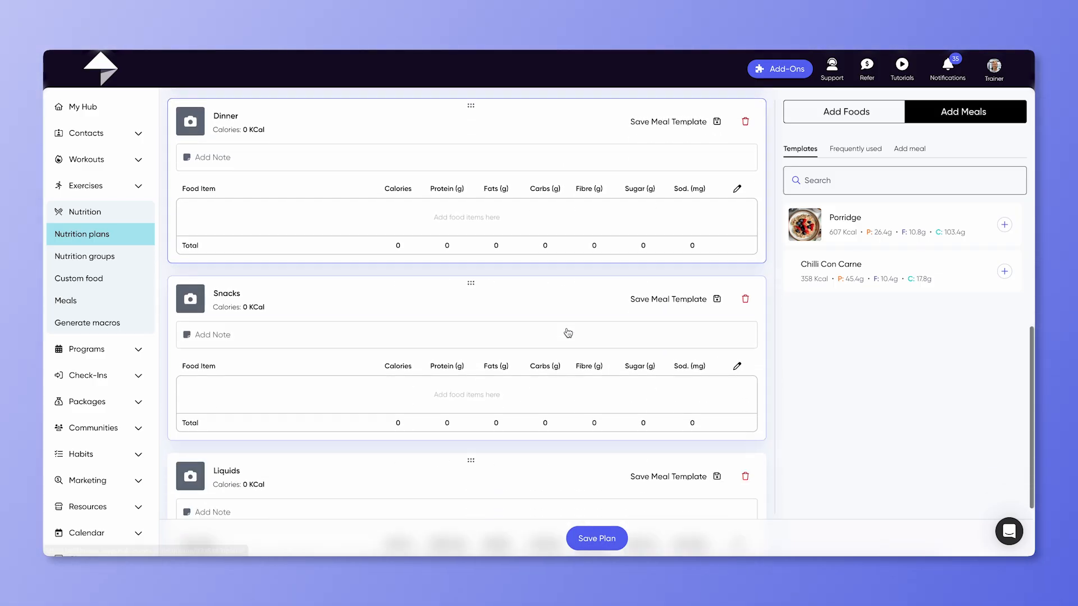
{"action": "scroll", "coordinate": [567, 332], "scroll_direction": "up", "scroll_amount": 10}
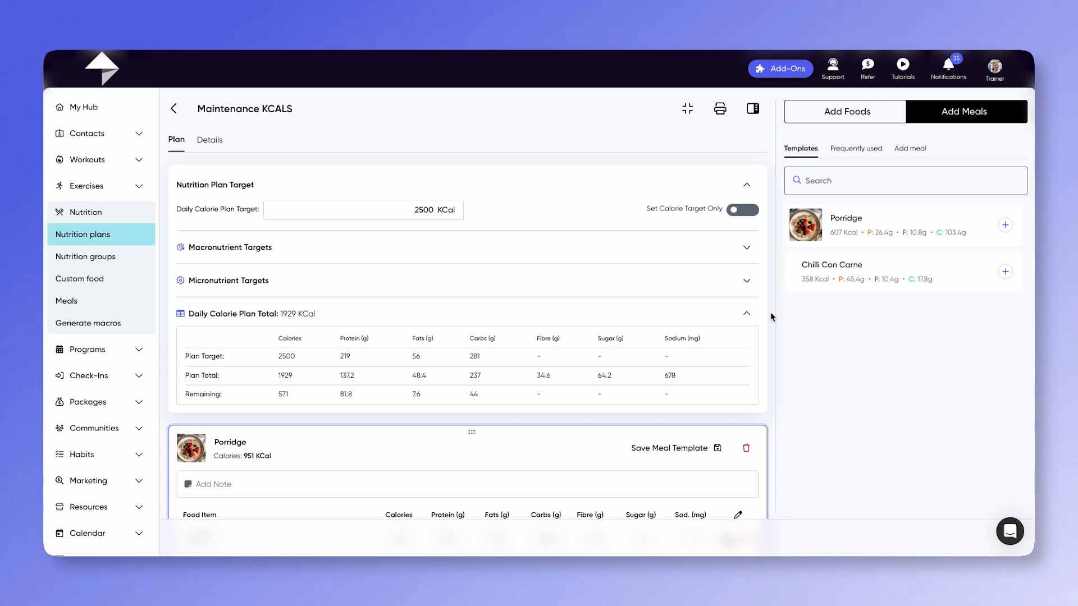
Step: Switch the side panel to Add Foods and open and confirm the Oats item's serving settings in the Porridge meal
{"action": "left_click", "coordinate": [847, 116]}
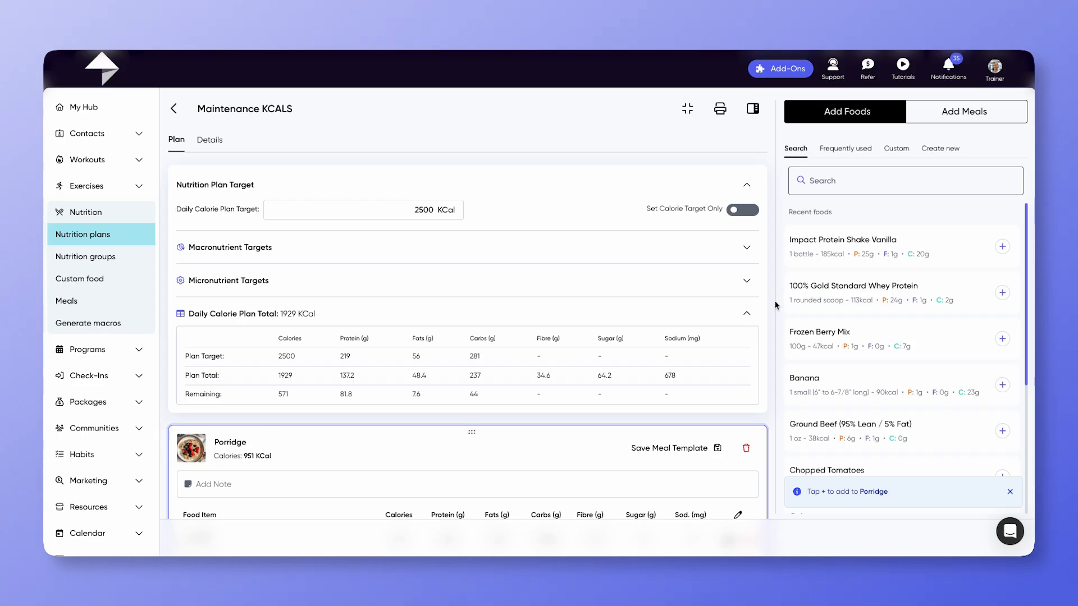
{"action": "scroll", "coordinate": [774, 301], "scroll_direction": "down", "scroll_amount": 4}
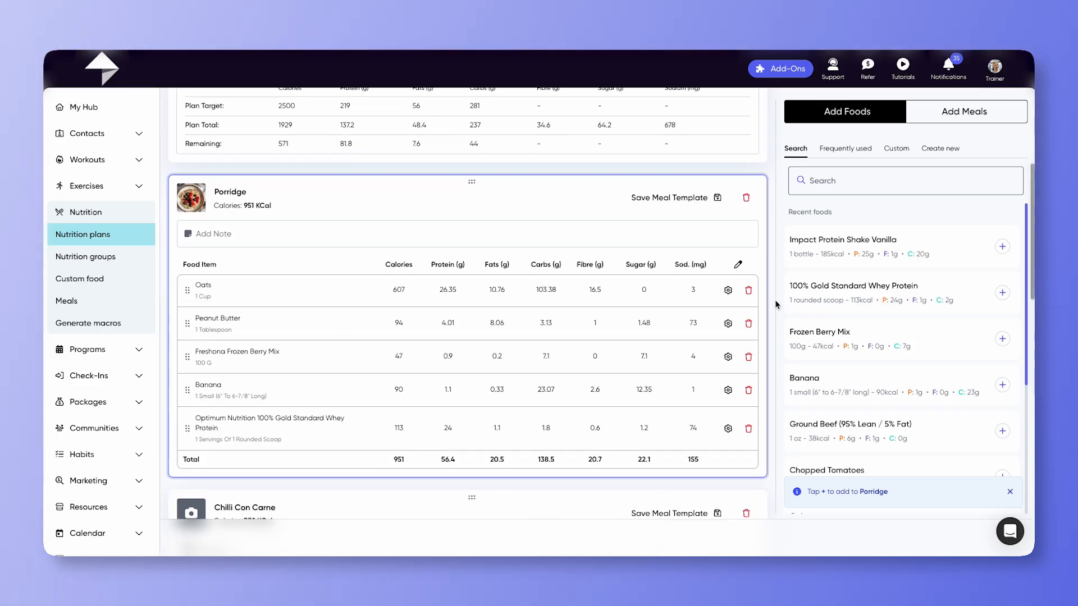
{"action": "left_click", "coordinate": [728, 290]}
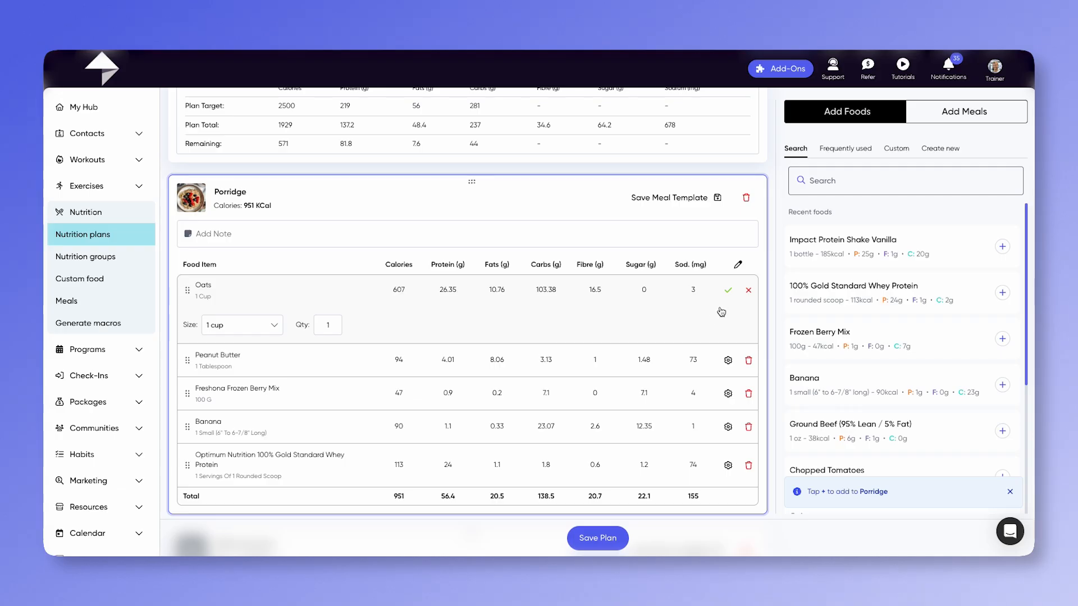
{"action": "left_click", "coordinate": [729, 291]}
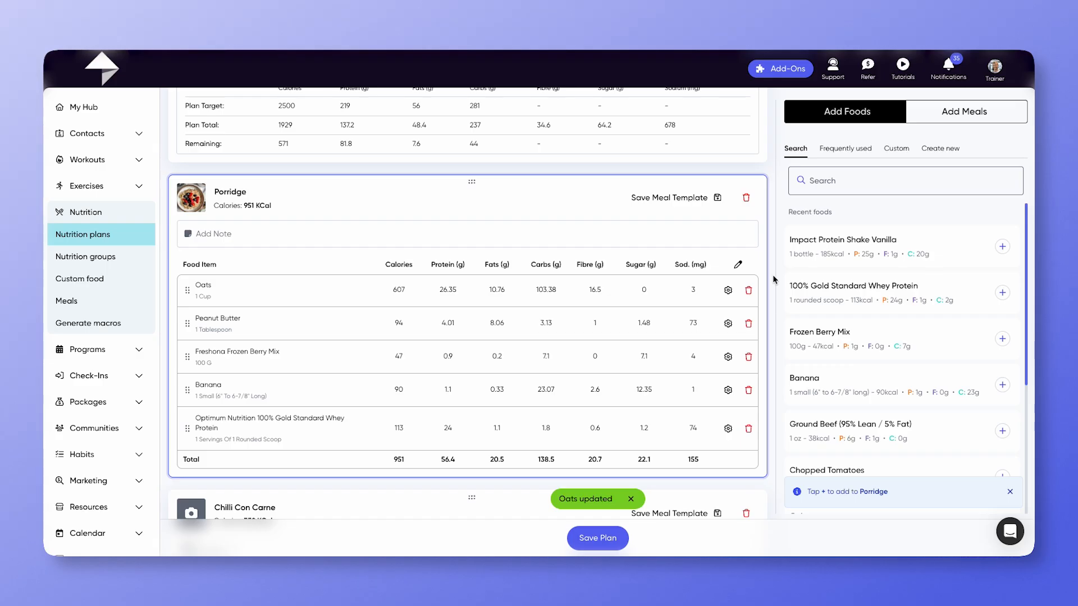
Step: Review the plan totals table and the Porridge meal's food items
{"action": "scroll", "coordinate": [773, 275], "scroll_direction": "up", "scroll_amount": 5}
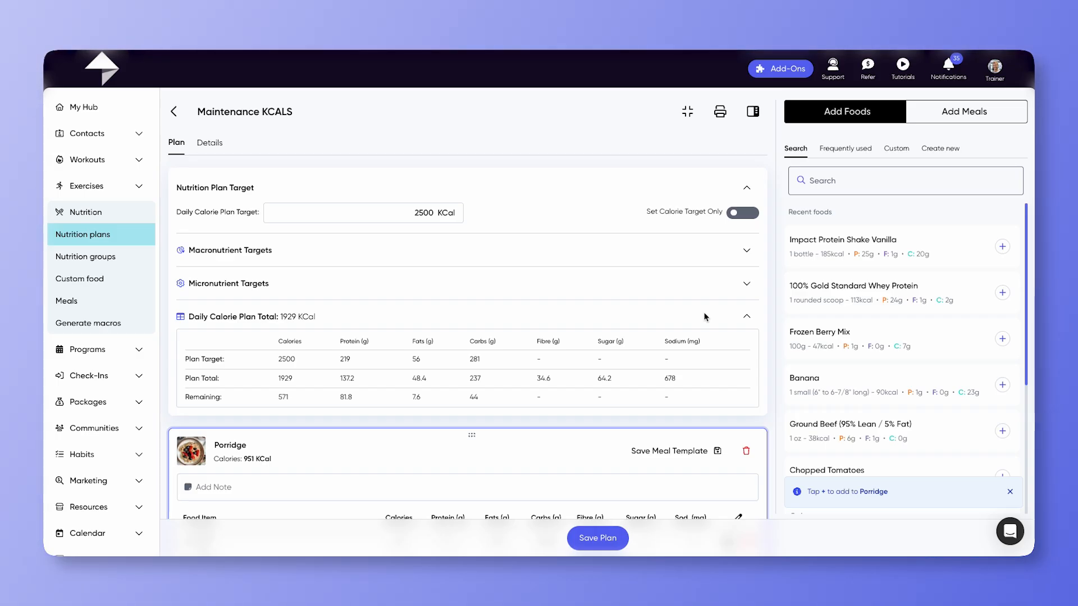
{"action": "scroll", "coordinate": [705, 317], "scroll_direction": "down", "scroll_amount": 4}
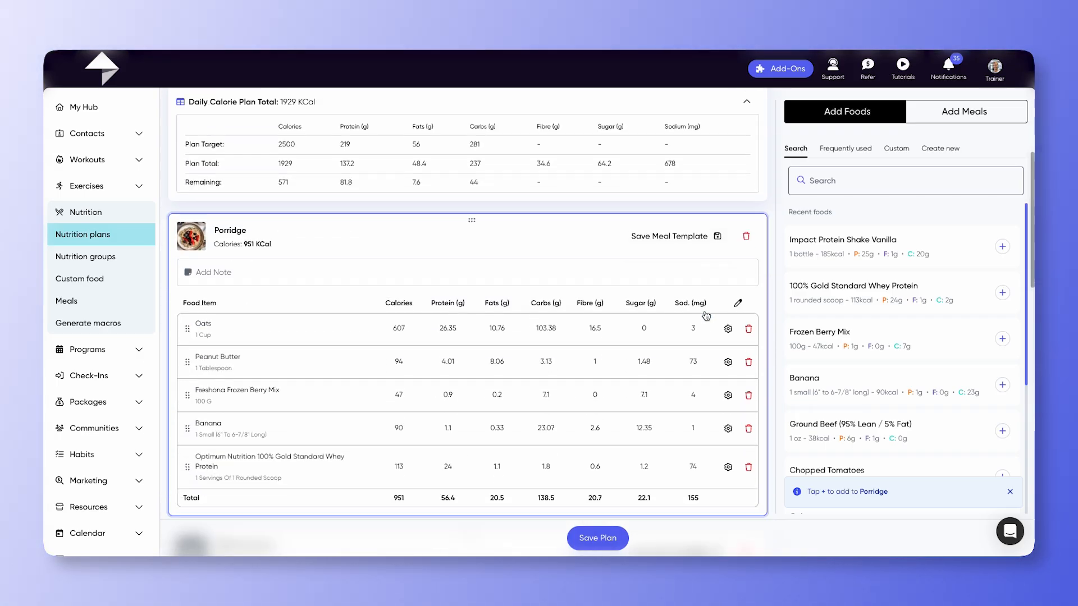
{"action": "scroll", "coordinate": [705, 316], "scroll_direction": "down", "scroll_amount": 1}
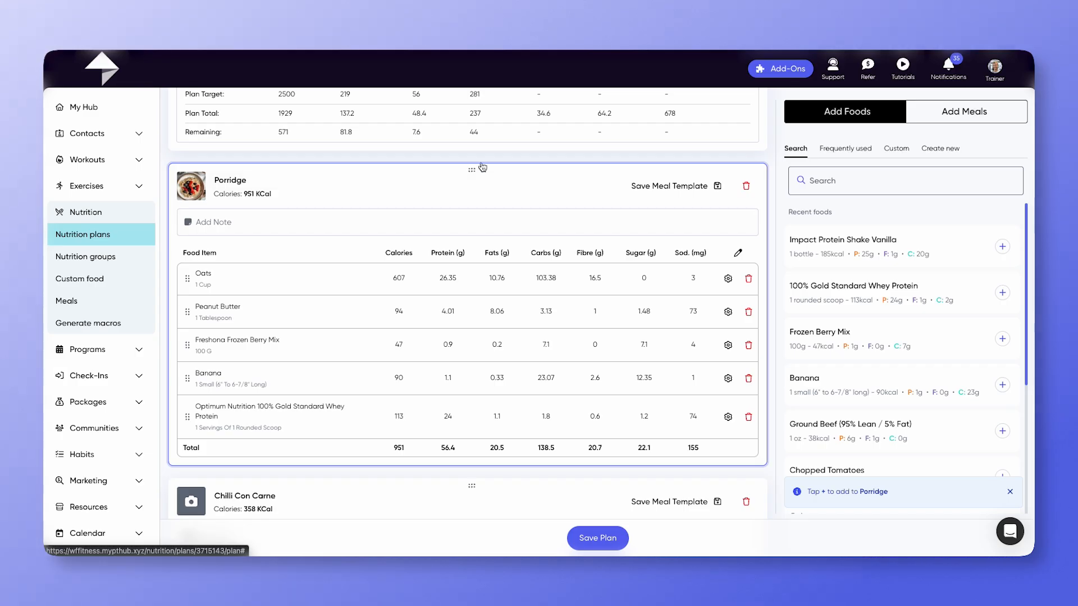
{"action": "mouse_move", "coordinate": [473, 170]}
{"action": "left_mouse_down"}
{"action": "mouse_move", "coordinate": [481, 272]}
{"action": "mouse_move", "coordinate": [479, 171]}
{"action": "left_mouse_up"}
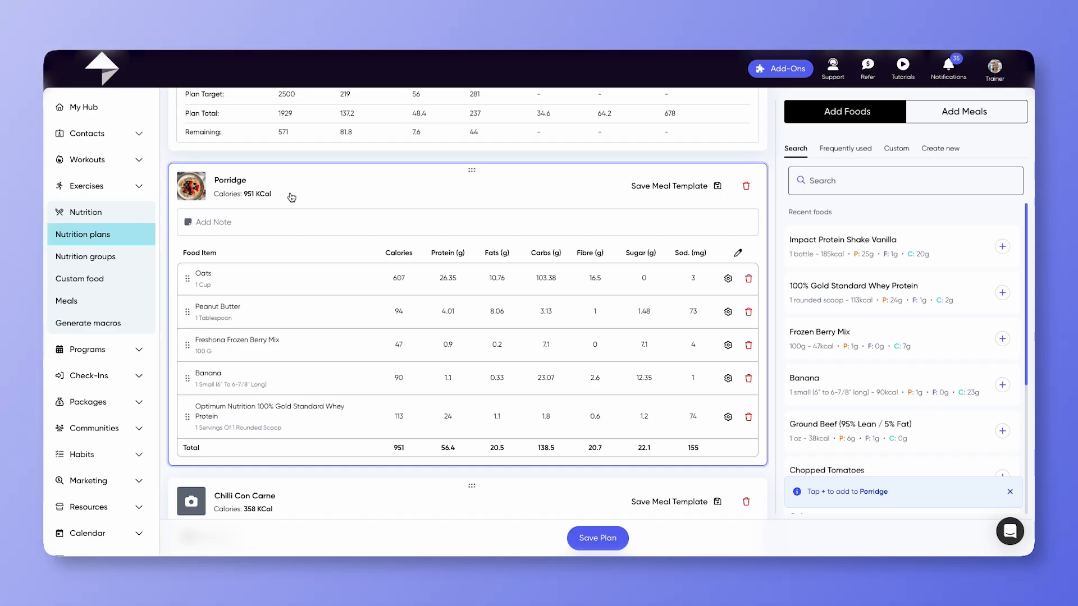
{"action": "scroll", "coordinate": [376, 216], "scroll_direction": "up", "scroll_amount": 5}
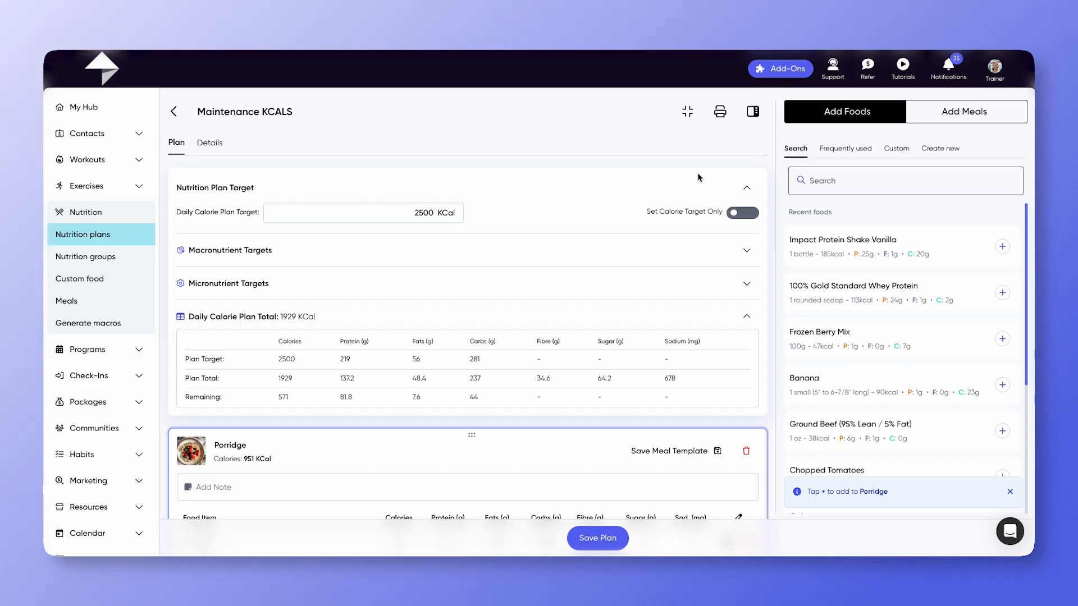
Step: Toggle the side panel and the collapsed meal view off and back on
{"action": "left_click", "coordinate": [753, 111]}
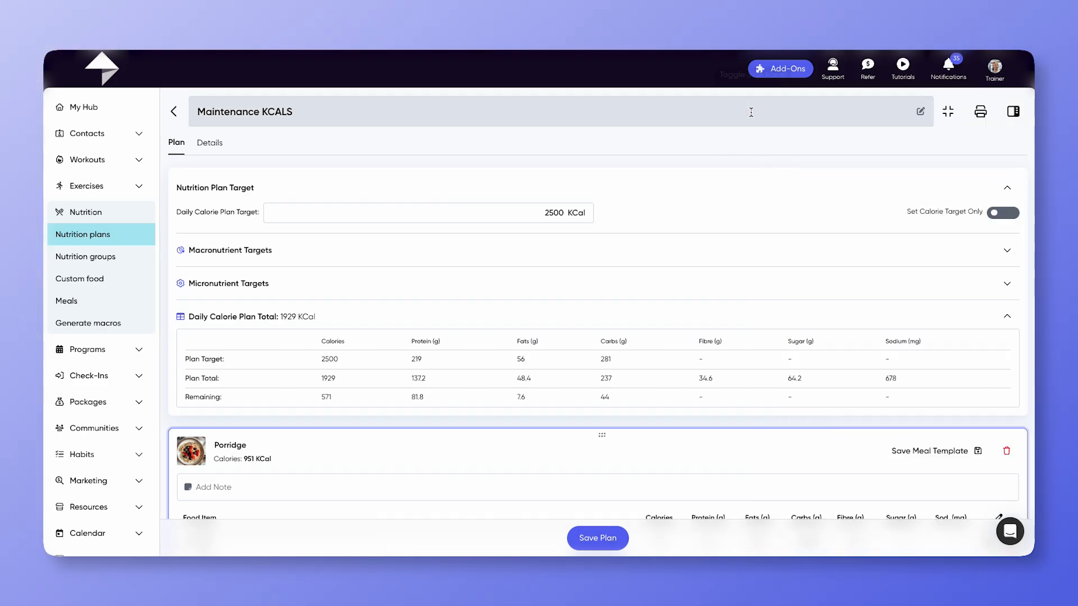
{"action": "left_click", "coordinate": [1013, 111]}
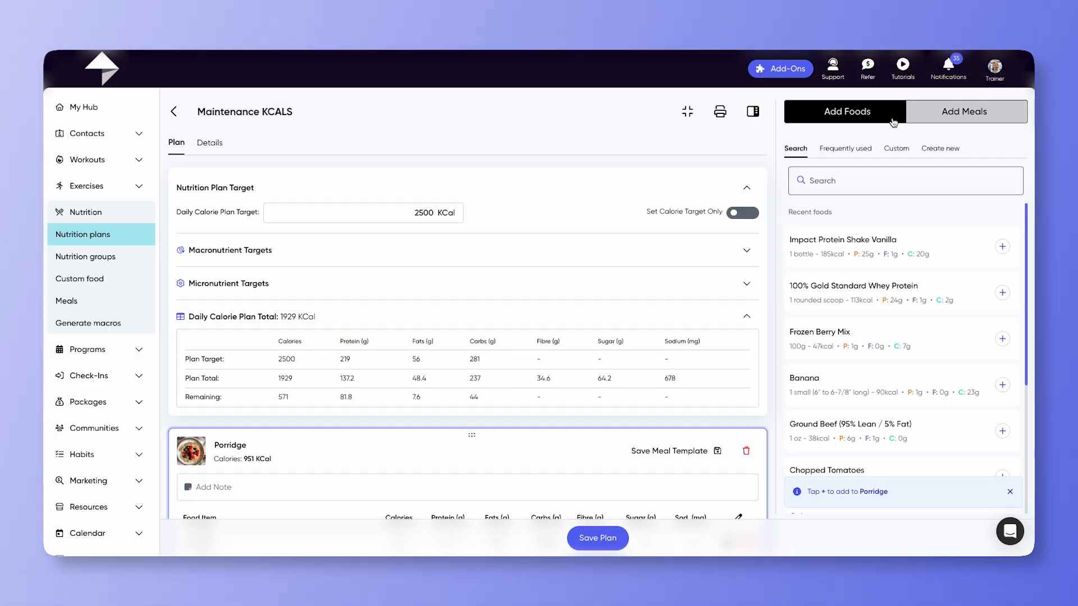
{"action": "left_click", "coordinate": [687, 112]}
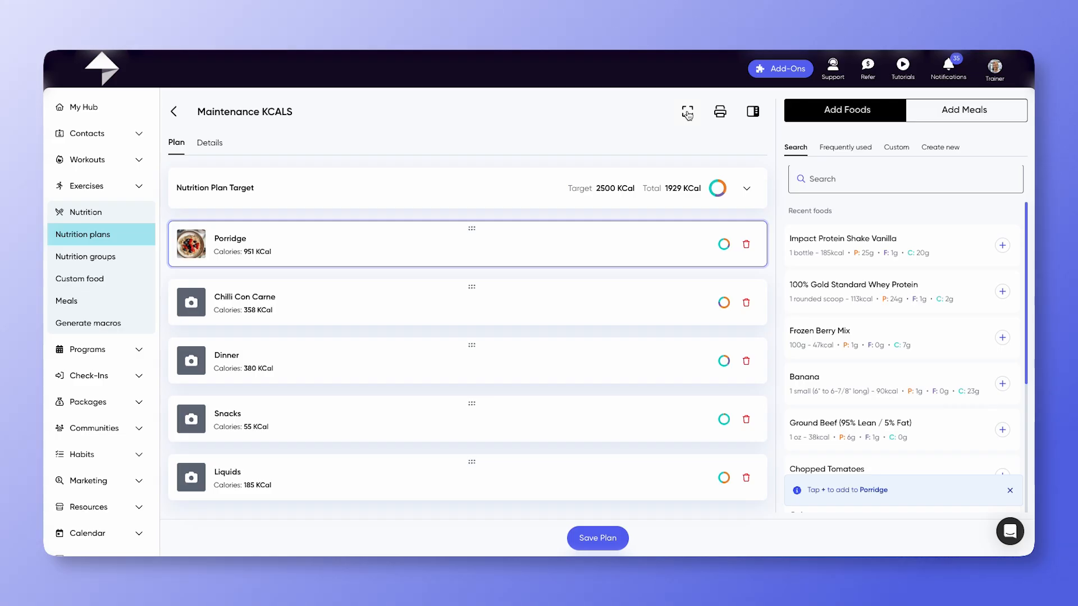
{"action": "left_click", "coordinate": [687, 112]}
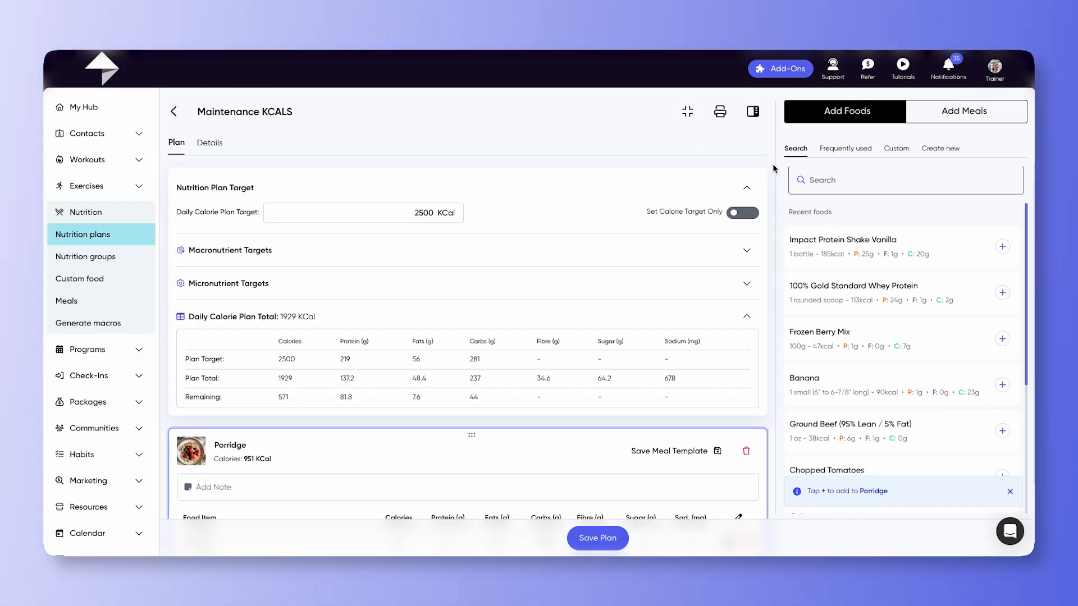
Step: Review the plan's meals and Details tab, return to the plan and save it
{"action": "scroll", "coordinate": [700, 229], "scroll_direction": "down", "scroll_amount": 20}
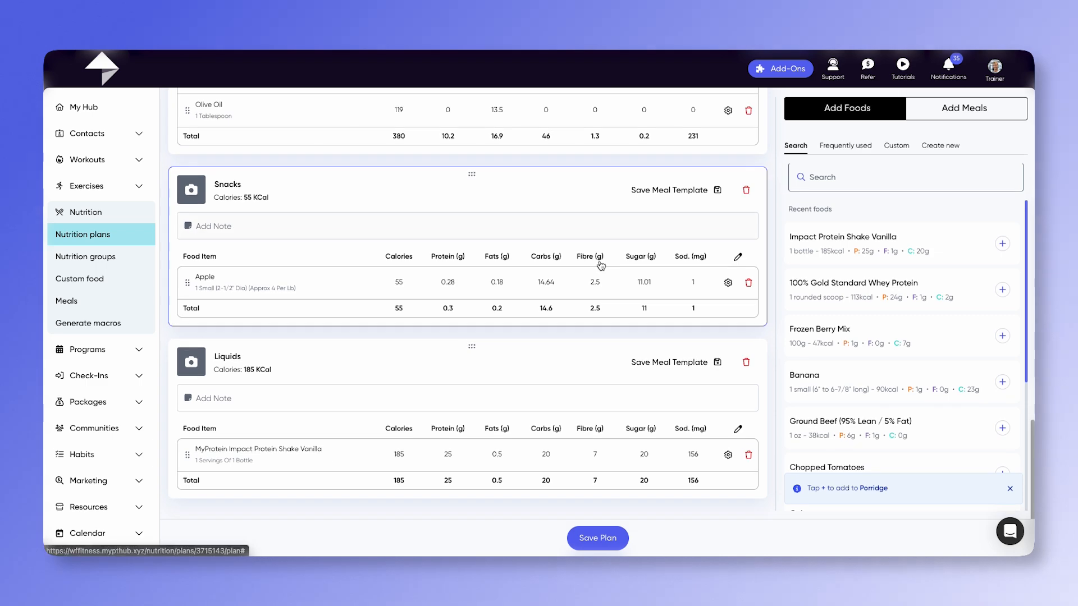
{"action": "scroll", "coordinate": [601, 270], "scroll_direction": "up", "scroll_amount": 20}
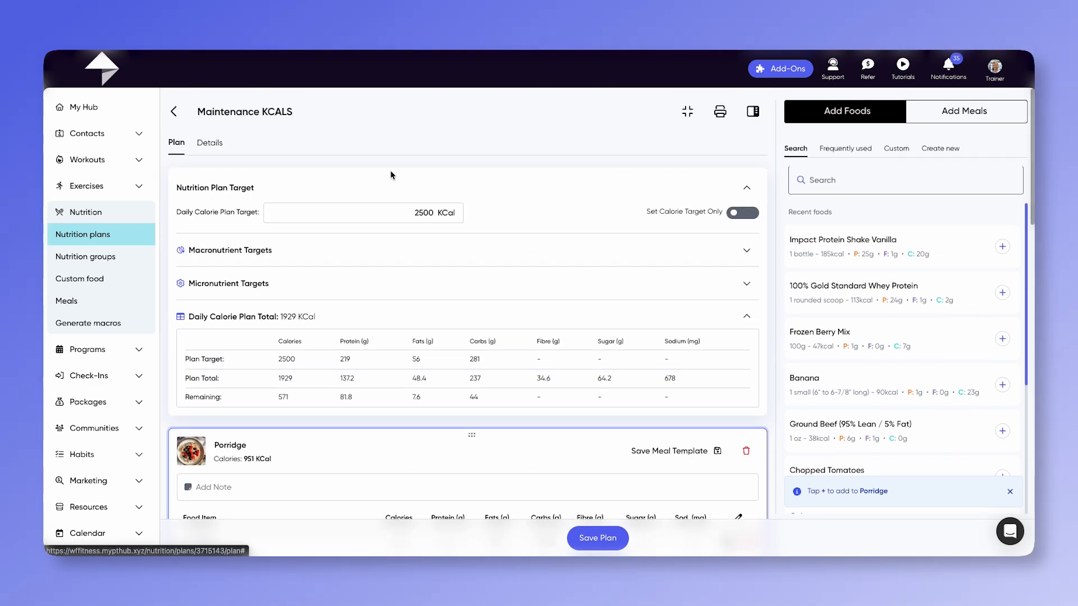
{"action": "left_click", "coordinate": [212, 145]}
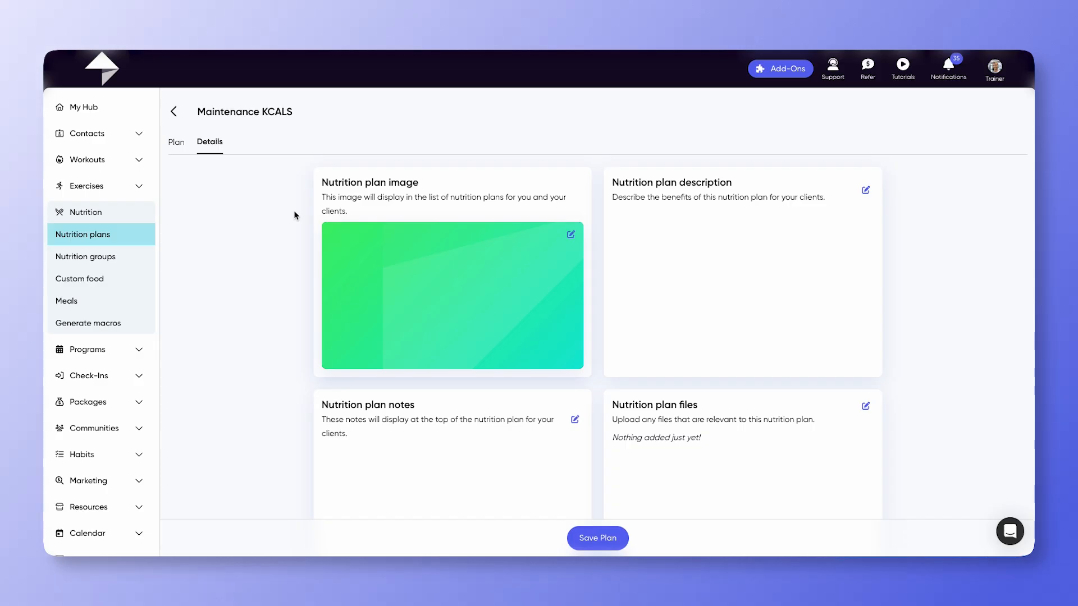
{"action": "left_click", "coordinate": [176, 142]}
{"action": "left_click", "coordinate": [594, 538]}
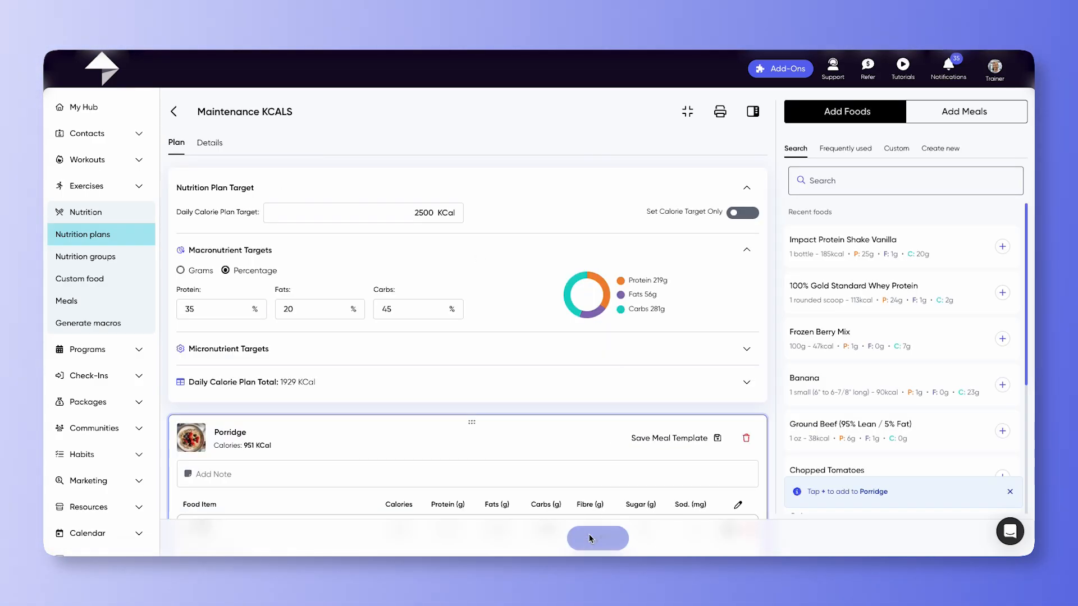